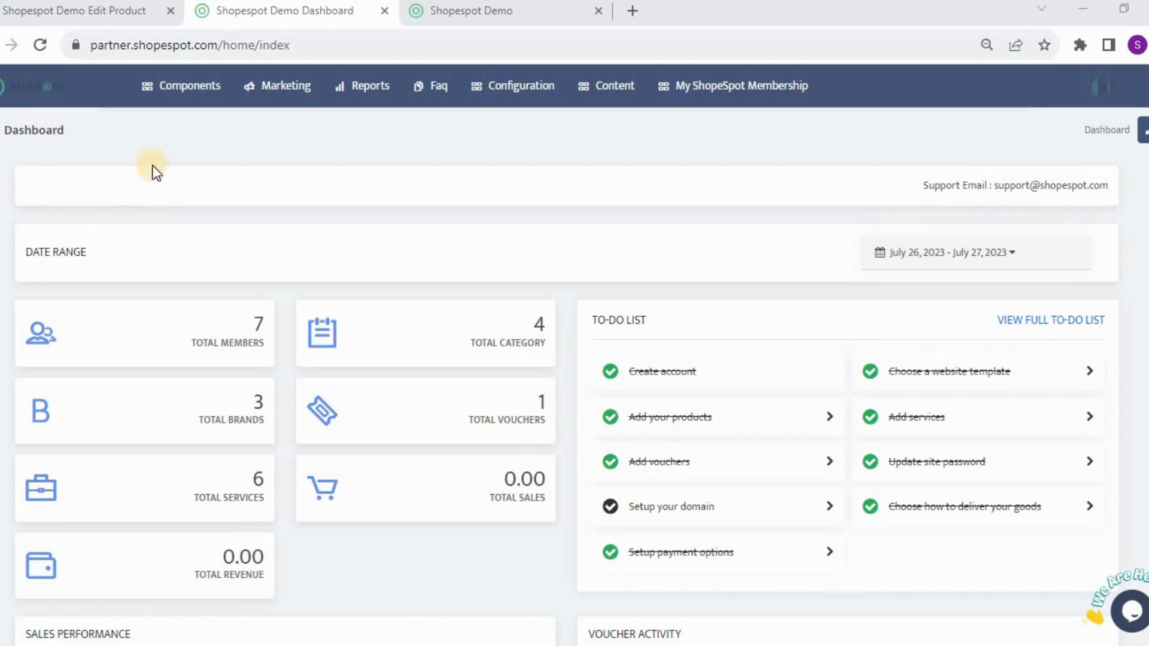
# Open the list of all products in the store's admin.
pyautogui.click(190, 89)
pyautogui.moveTo(170, 247)
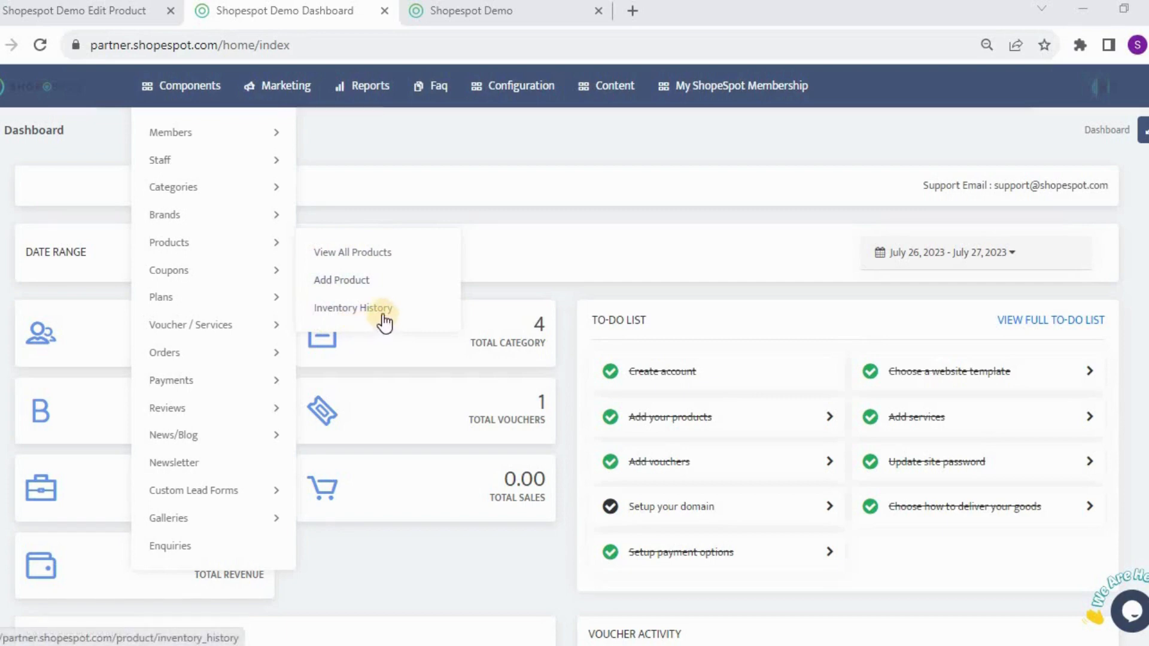
pyautogui.click(356, 259)
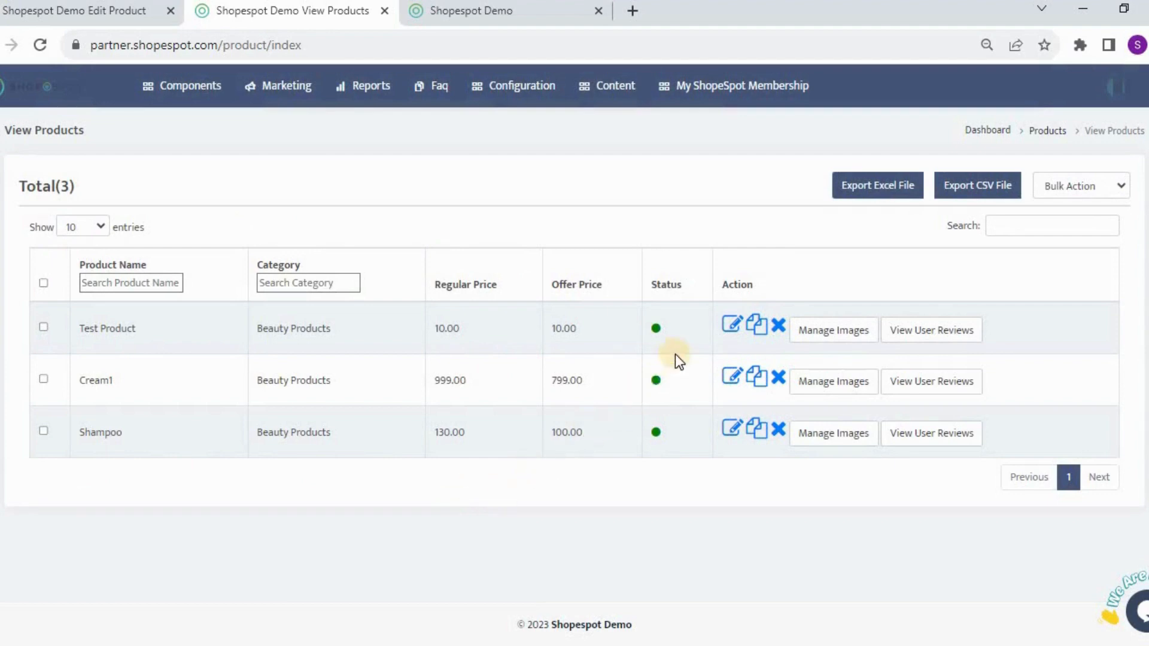
# Open Test Product for editing and review its general details, prices, stock and sales settings.
pyautogui.click(655, 348)
pyautogui.click(656, 329)
pyautogui.click(734, 328)
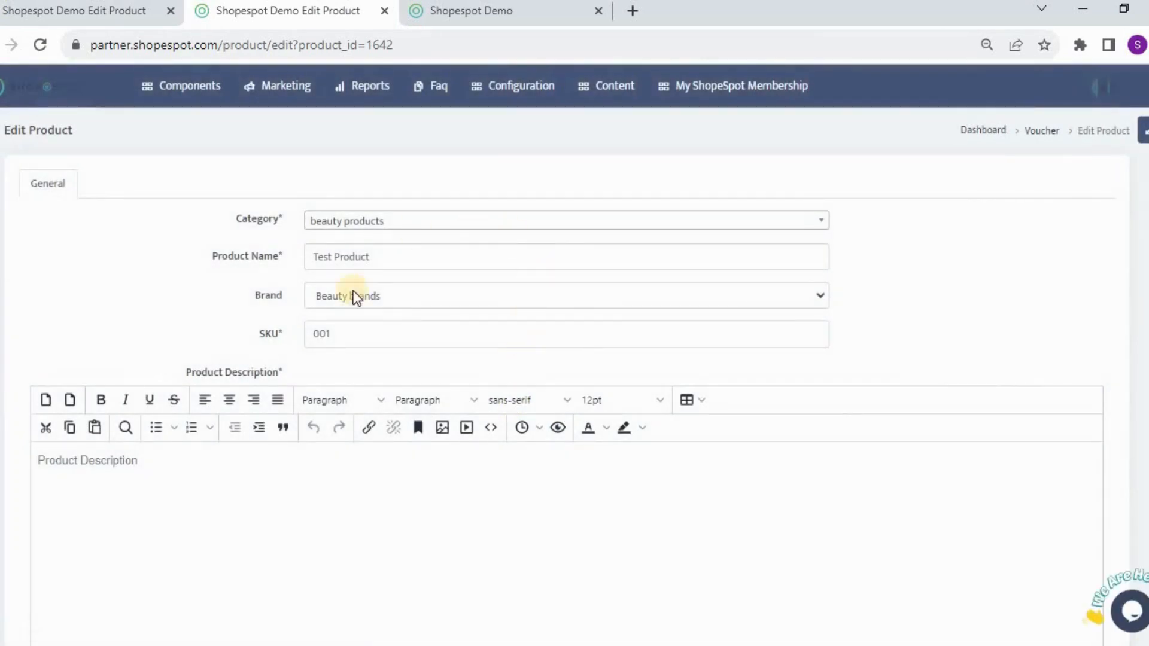
pyautogui.scroll(-3, 342, 530)
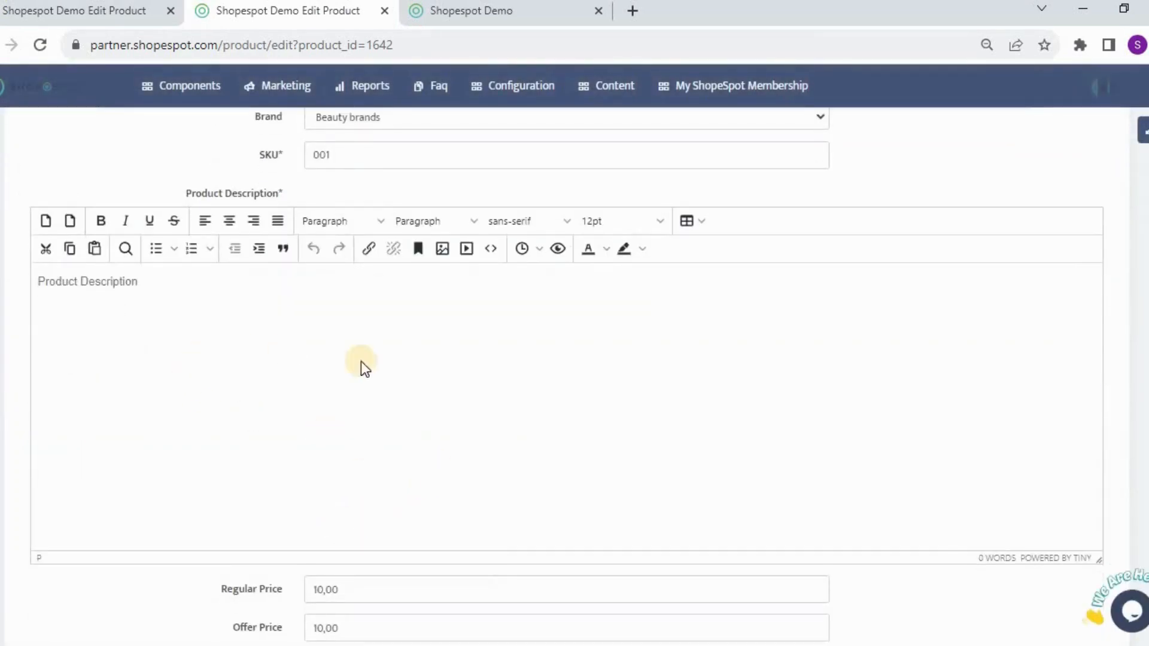
pyautogui.scroll(-8, 445, 419)
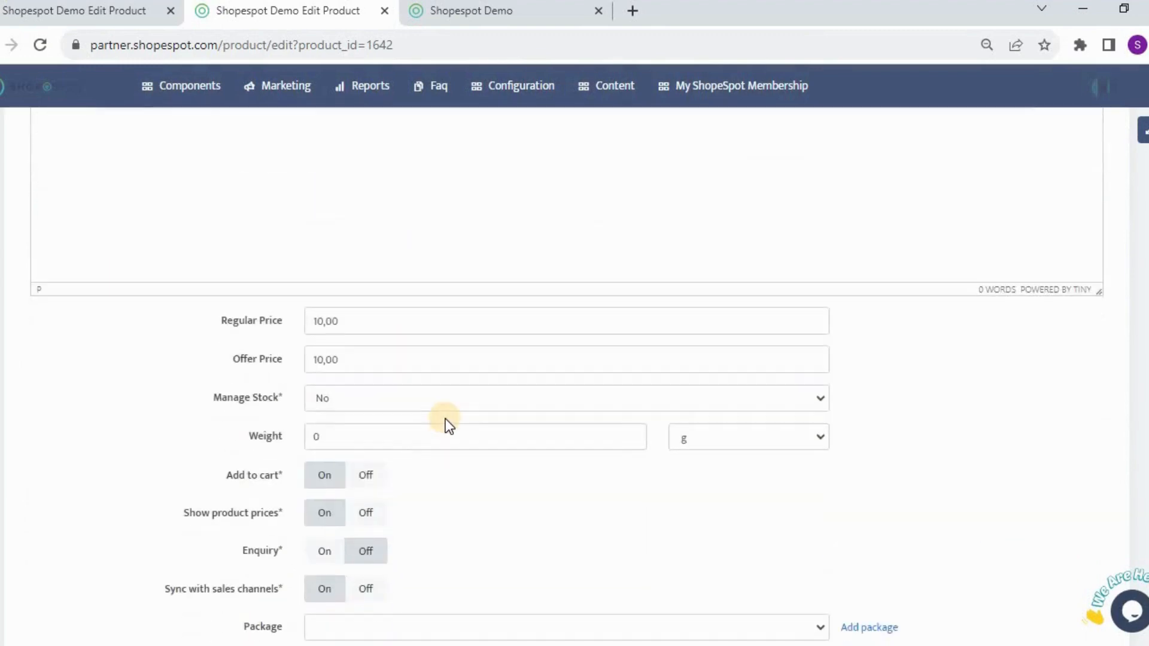
pyautogui.scroll(-2, 445, 419)
pyautogui.scroll(15, 445, 418)
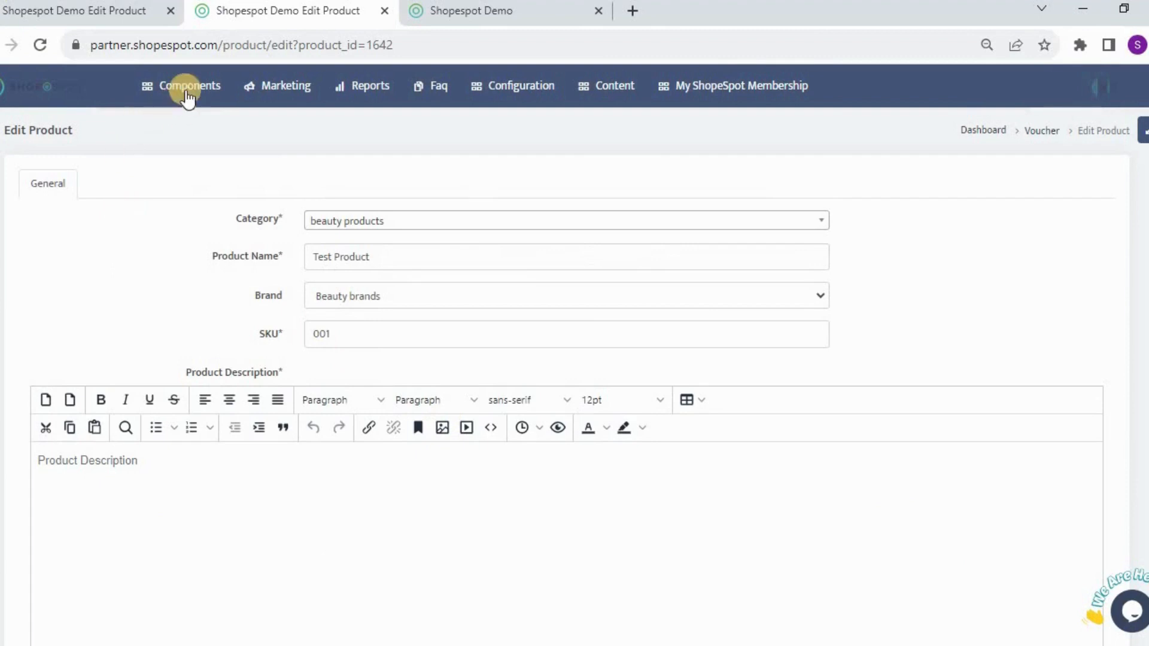
# Start a new product and assign it to the Stationary category.
pyautogui.moveTo(185, 93)
pyautogui.moveTo(170, 248)
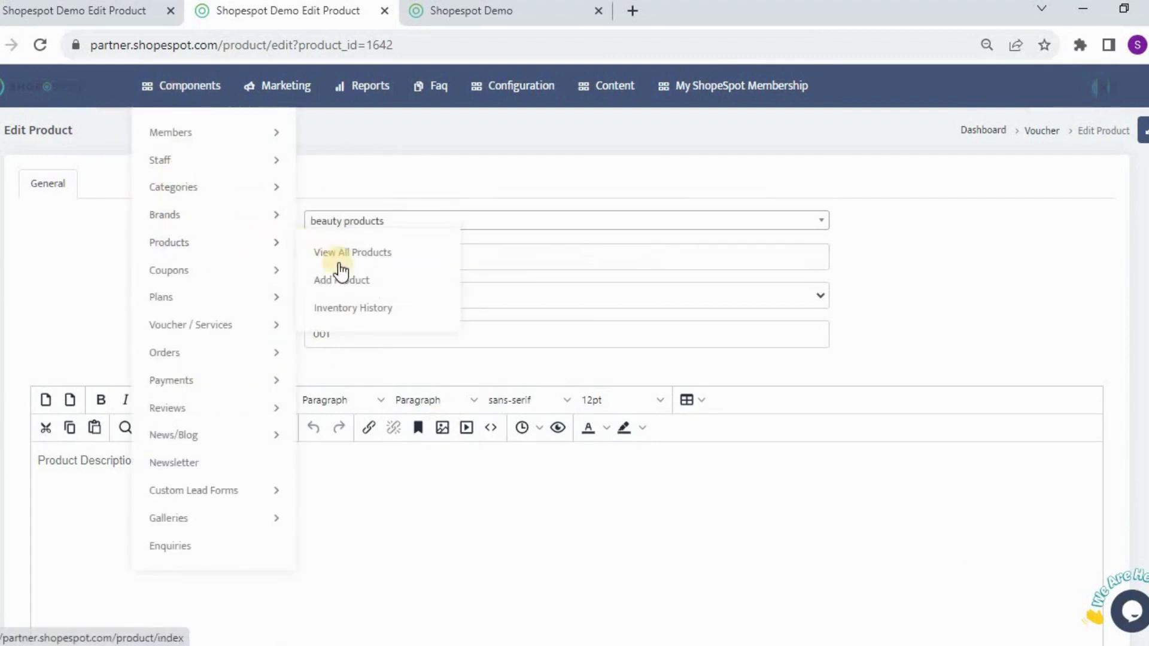
pyautogui.click(342, 291)
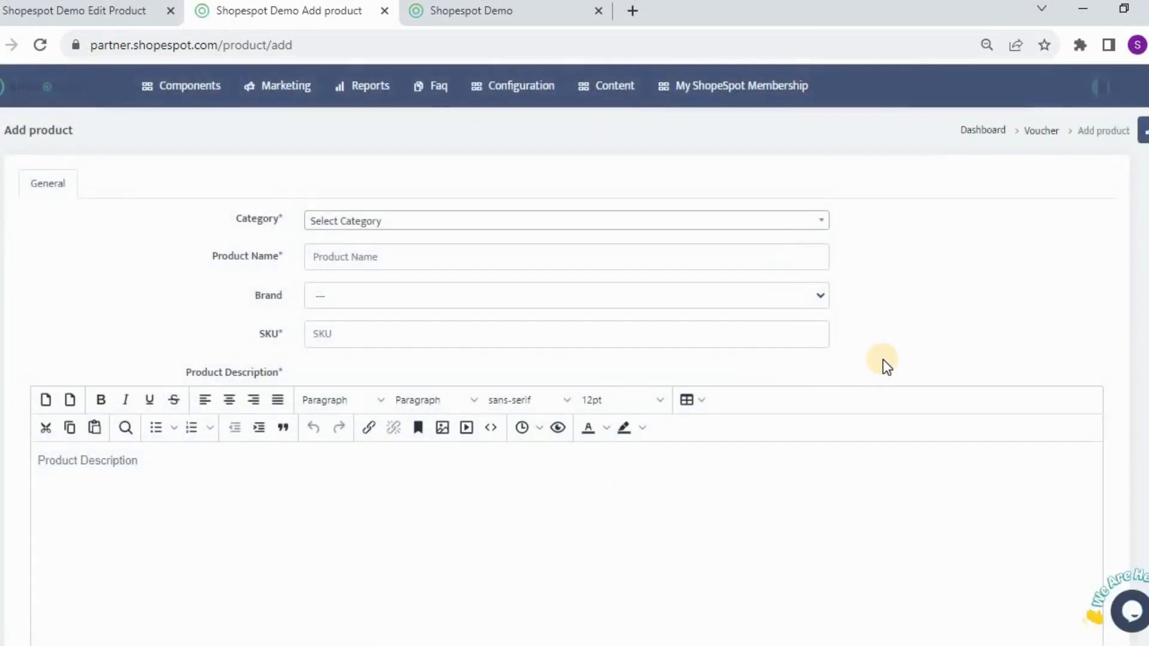
pyautogui.click(401, 222)
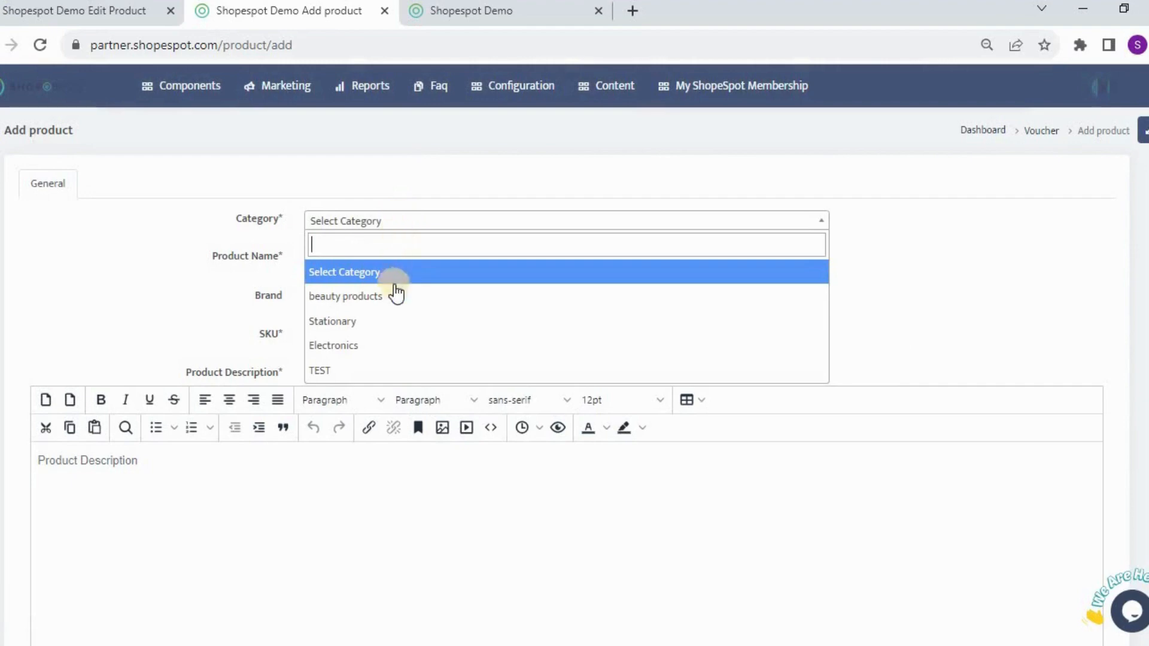
pyautogui.click(388, 323)
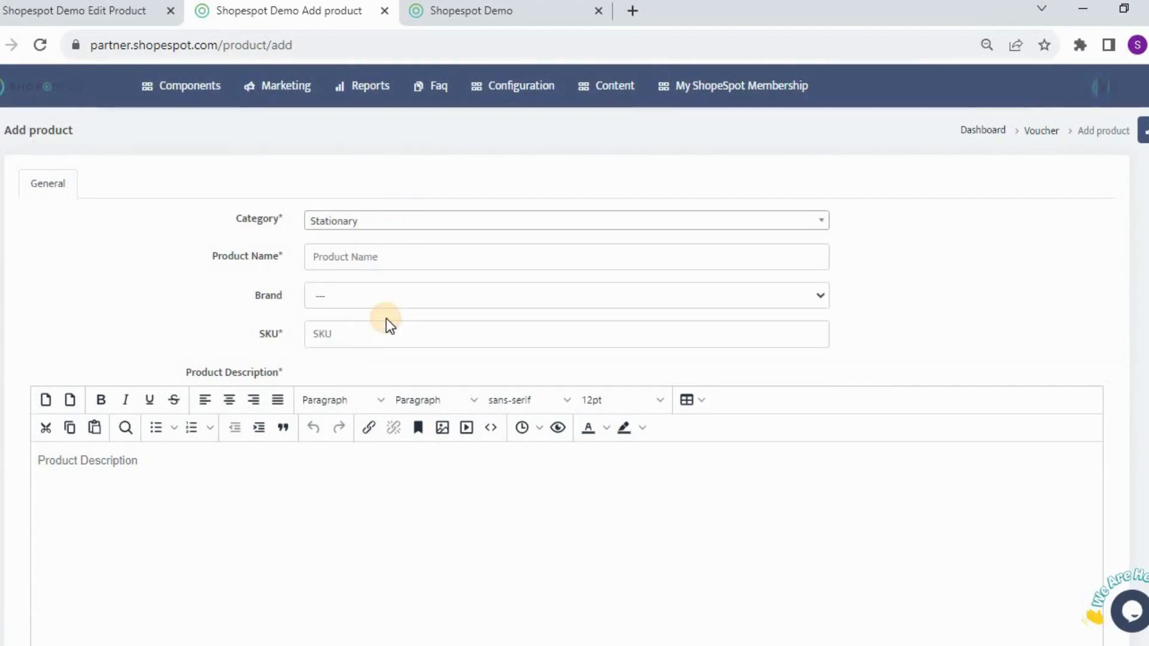
# Name the product "Test 4" and set its brand to "our products".
pyautogui.click(417, 262)
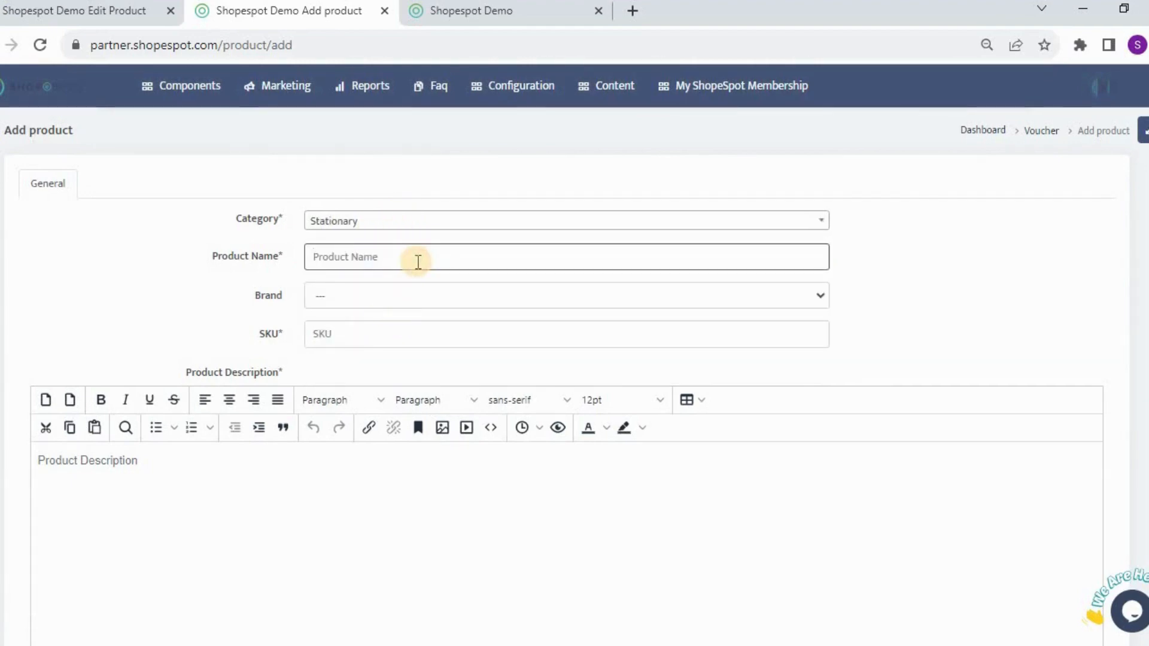
pyautogui.write('T')
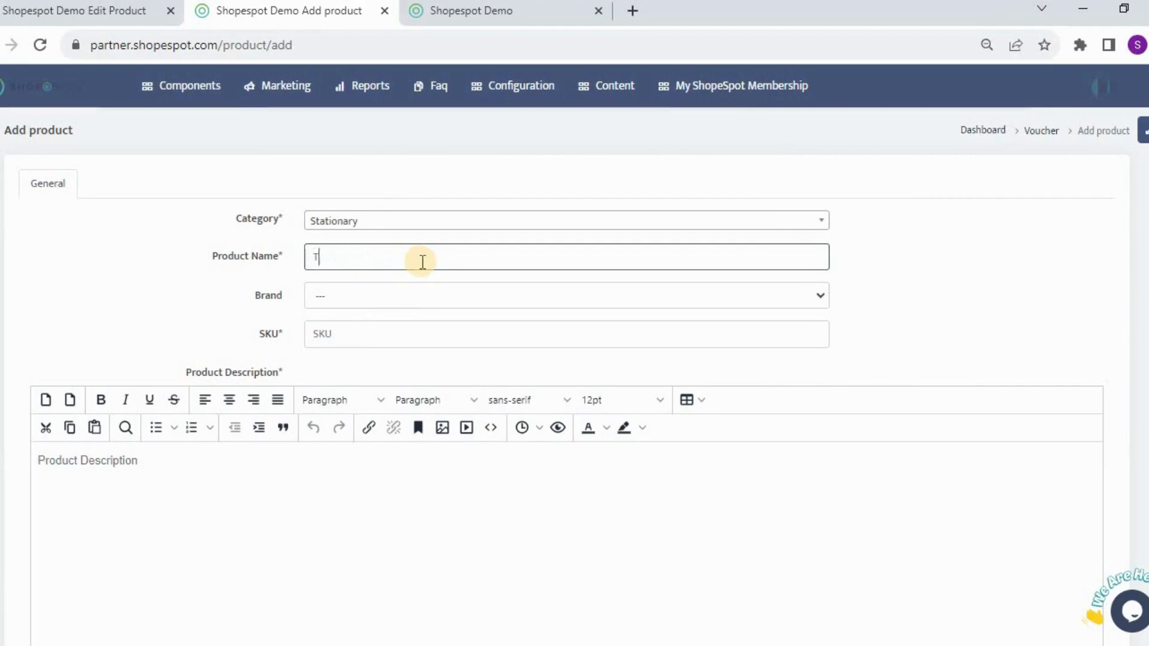
pyautogui.write('est 4')
pyautogui.click(419, 297)
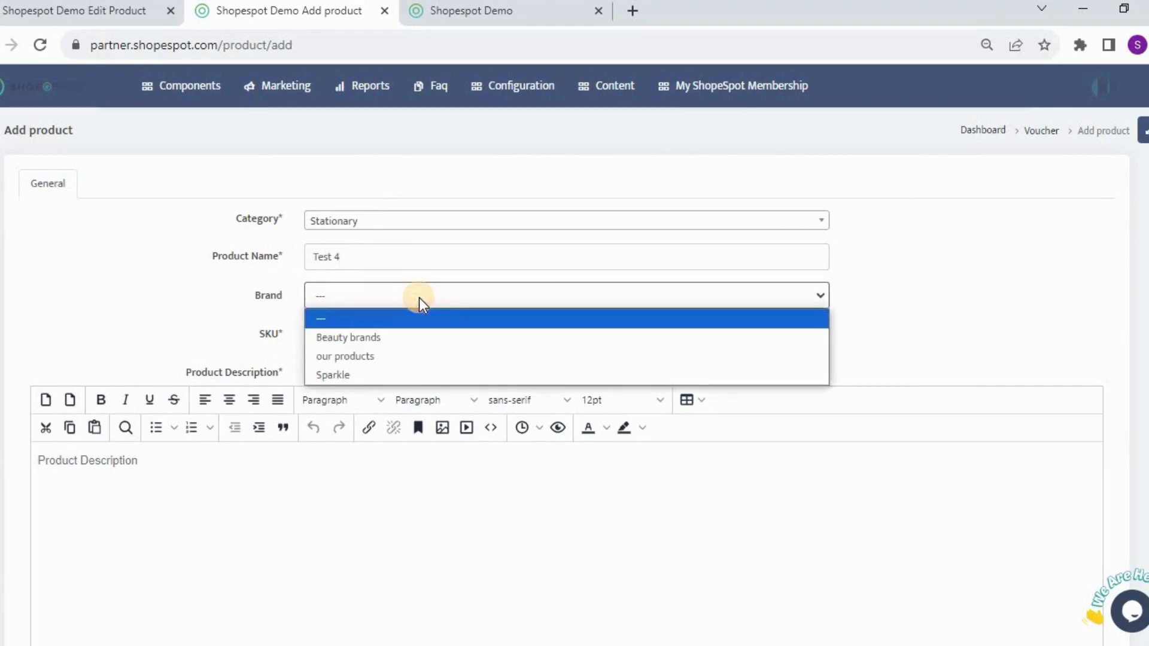
pyautogui.click(406, 358)
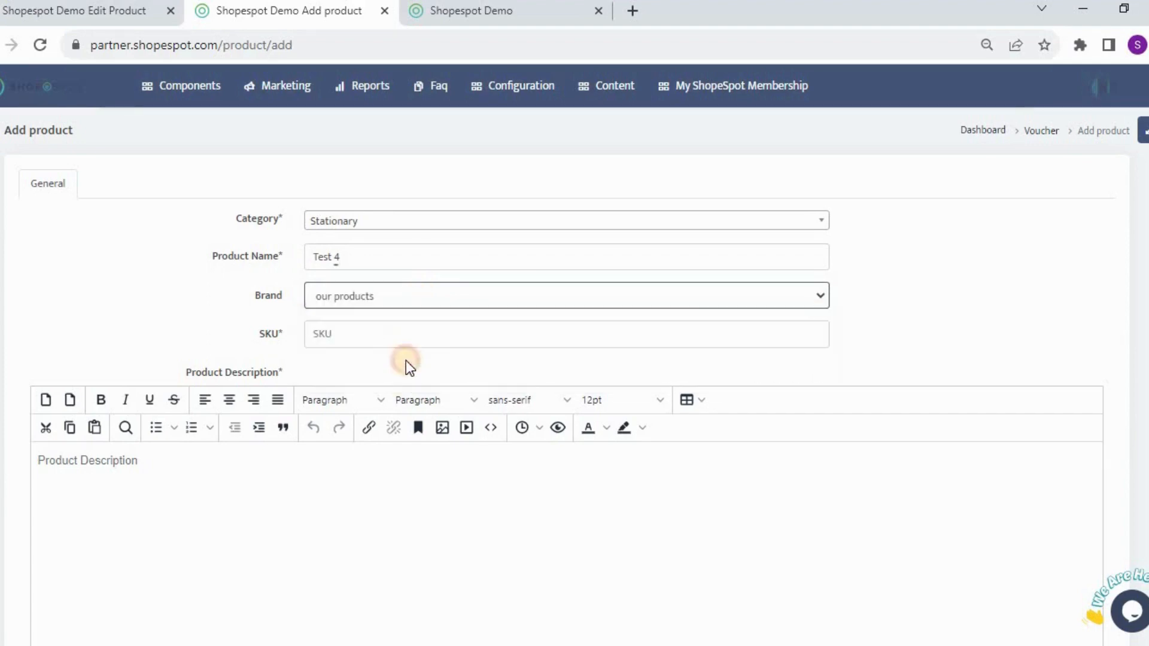
# Enter "Test Product Demo" as the product description.
pyautogui.click(484, 339)
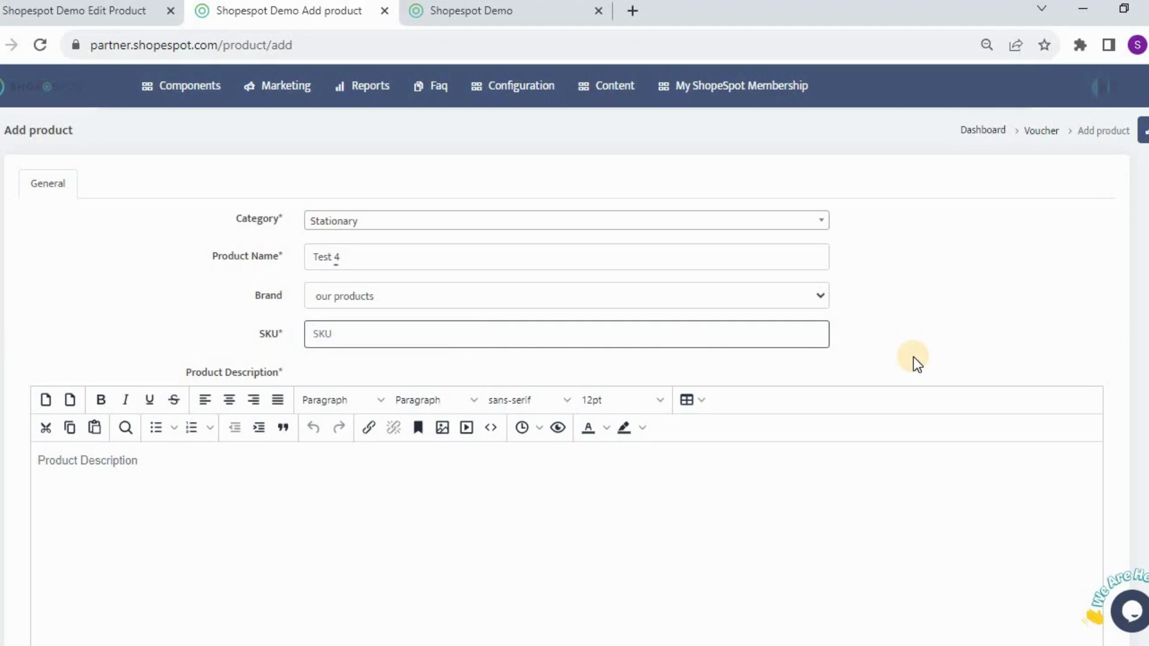
pyautogui.scroll(-1, 913, 356)
pyautogui.scroll(-1, 885, 363)
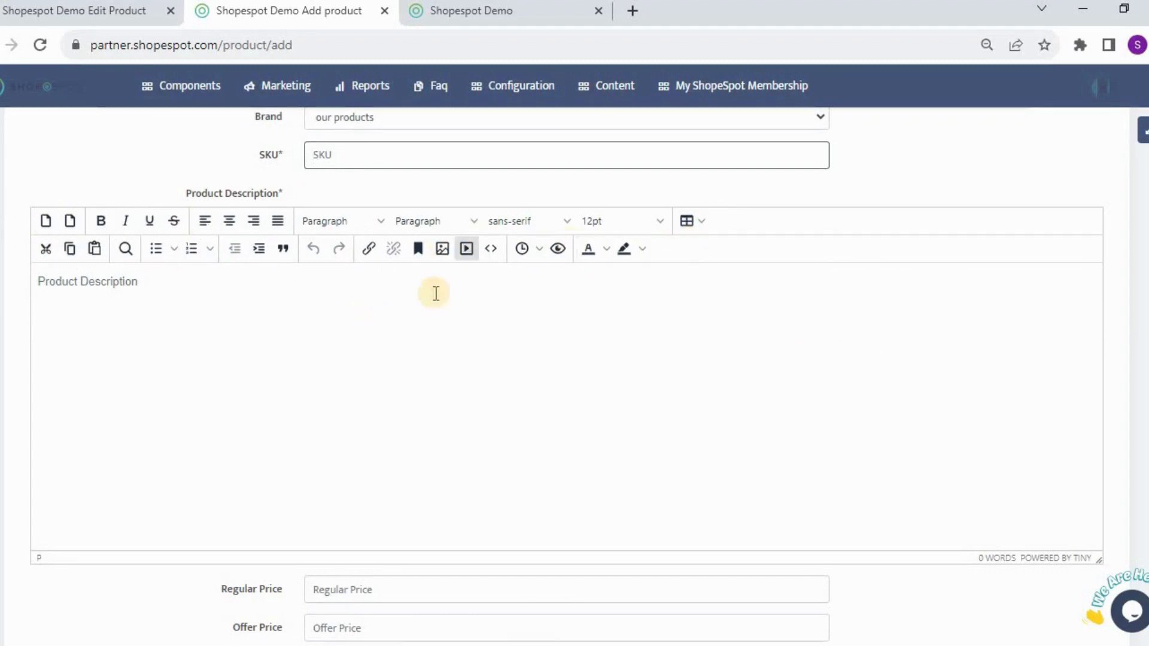
pyautogui.scroll(-1, 452, 344)
pyautogui.click(382, 276)
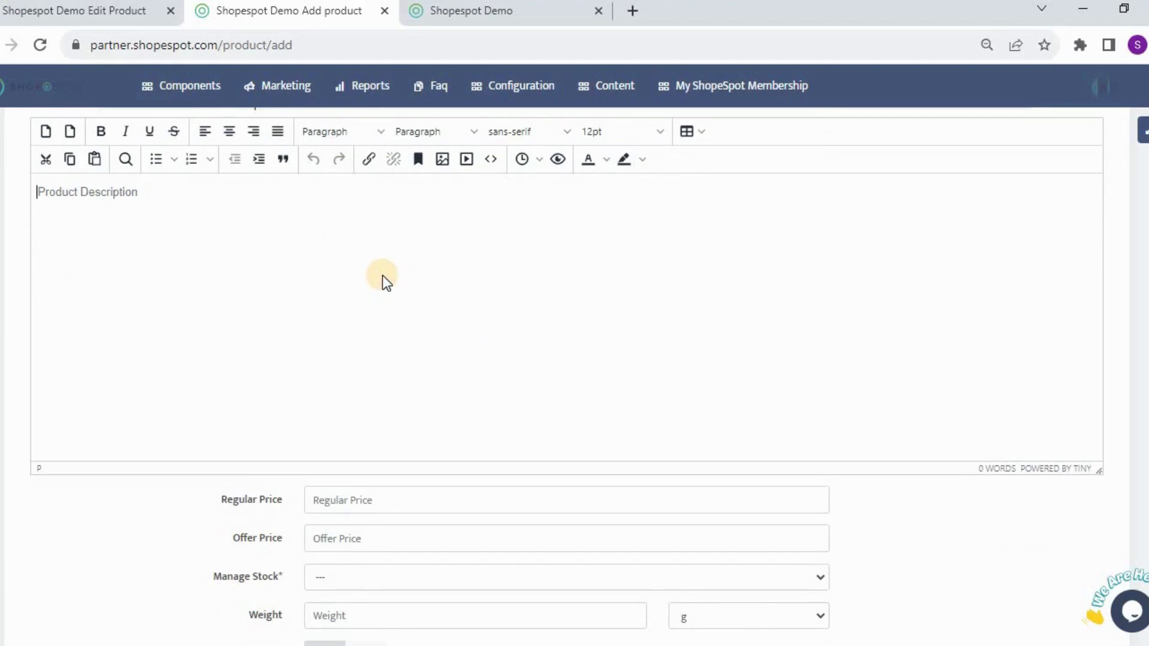
pyautogui.write('Test ')
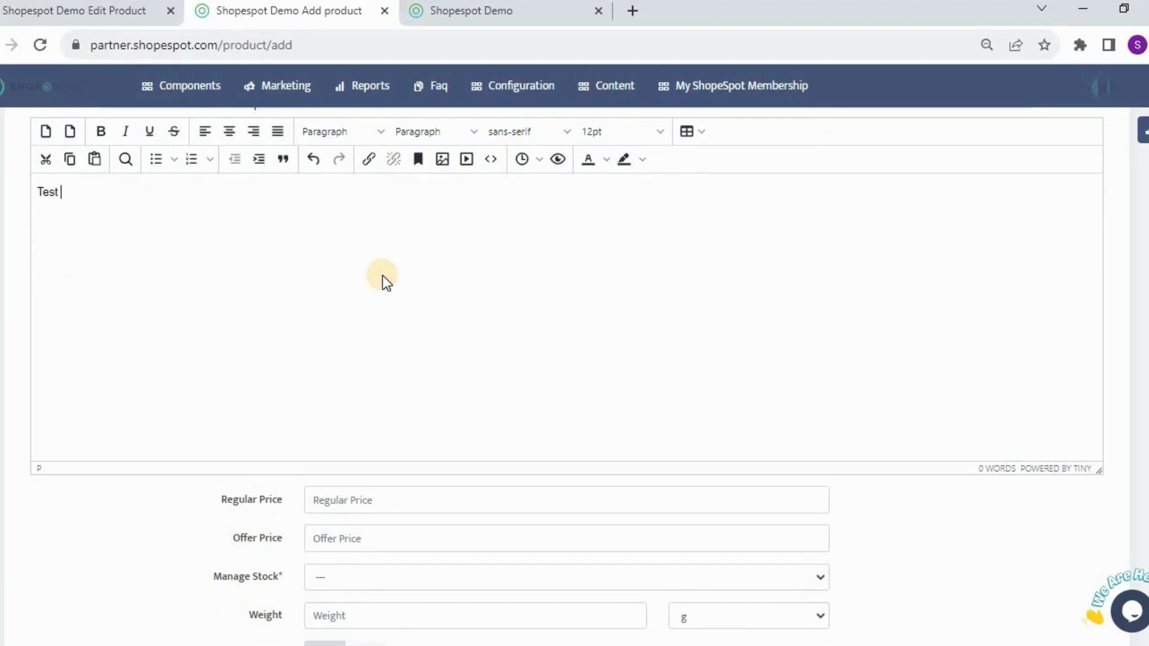
pyautogui.write('Product Demo')
# Set the product's regular price to 1 and its offer price to 0.50.
pyautogui.scroll(-3, 404, 275)
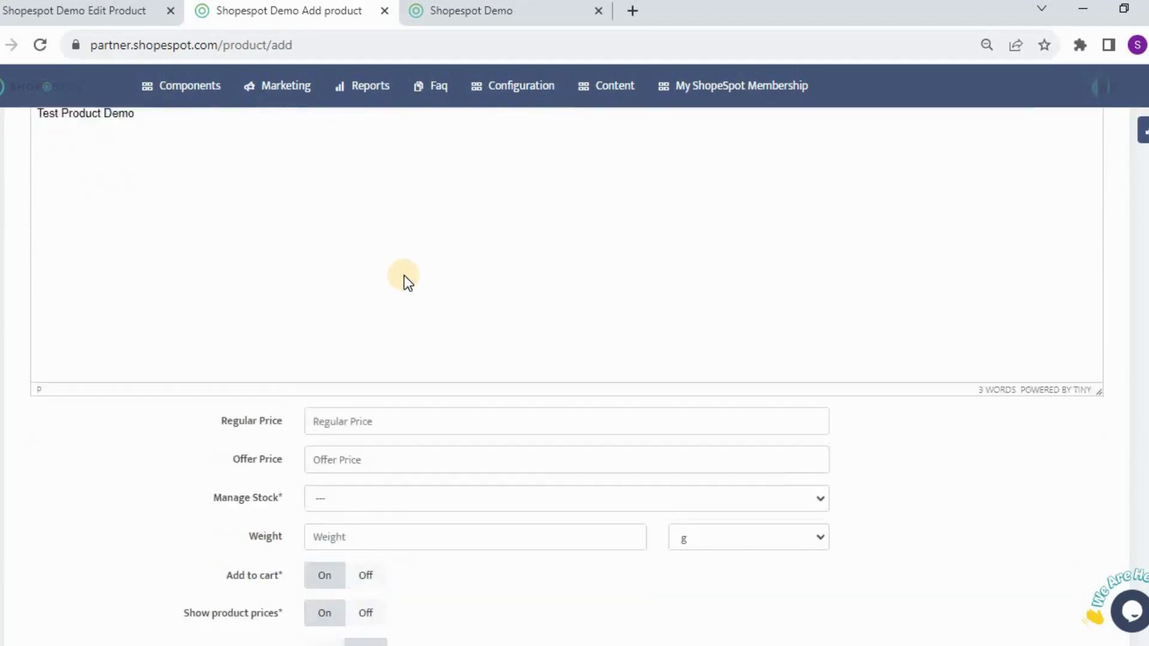
pyautogui.click(388, 316)
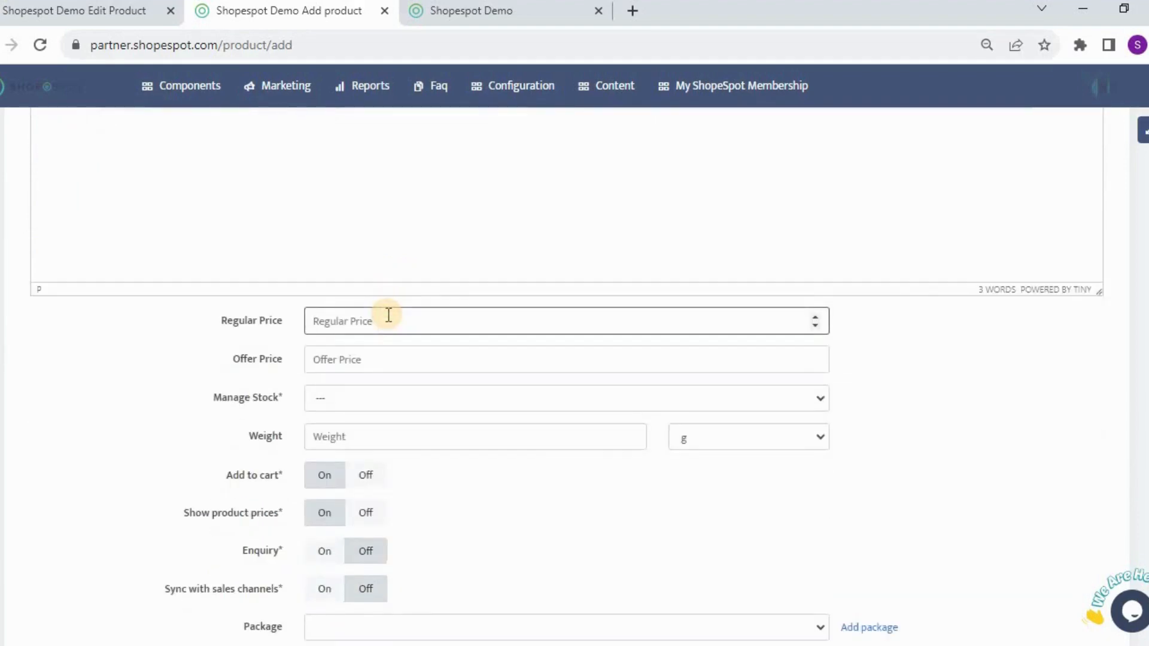
pyautogui.write('100')
pyautogui.press('BackSpace')
pyautogui.press('BackSpace')
pyautogui.click(404, 362)
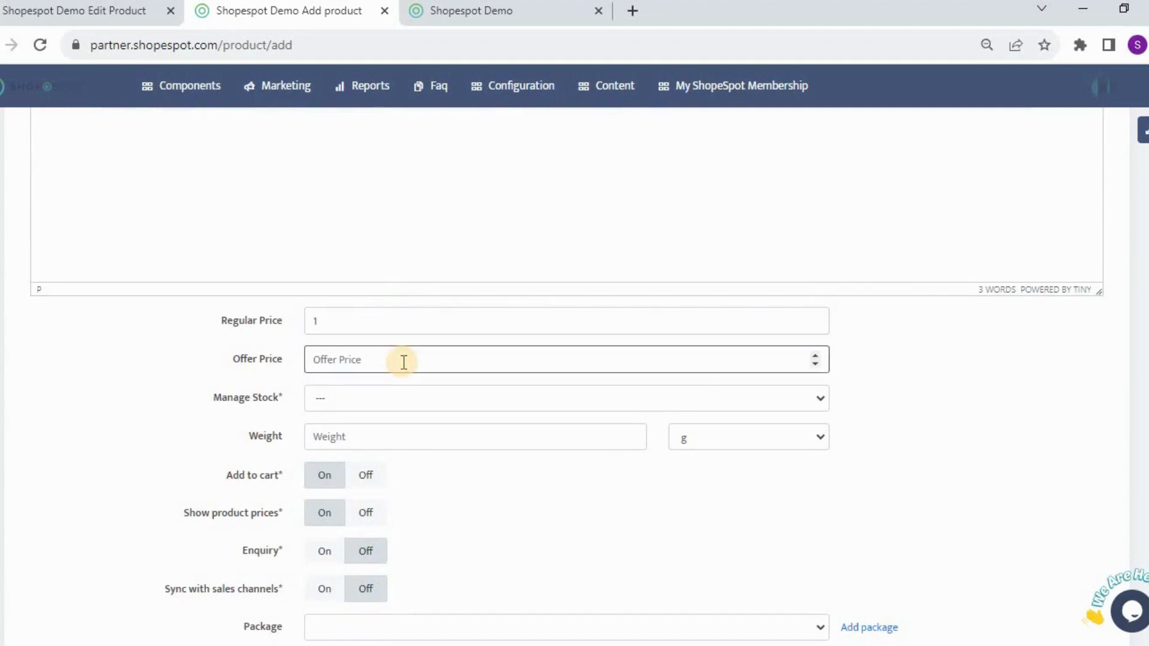
pyautogui.write('0.50')
pyautogui.click(950, 410)
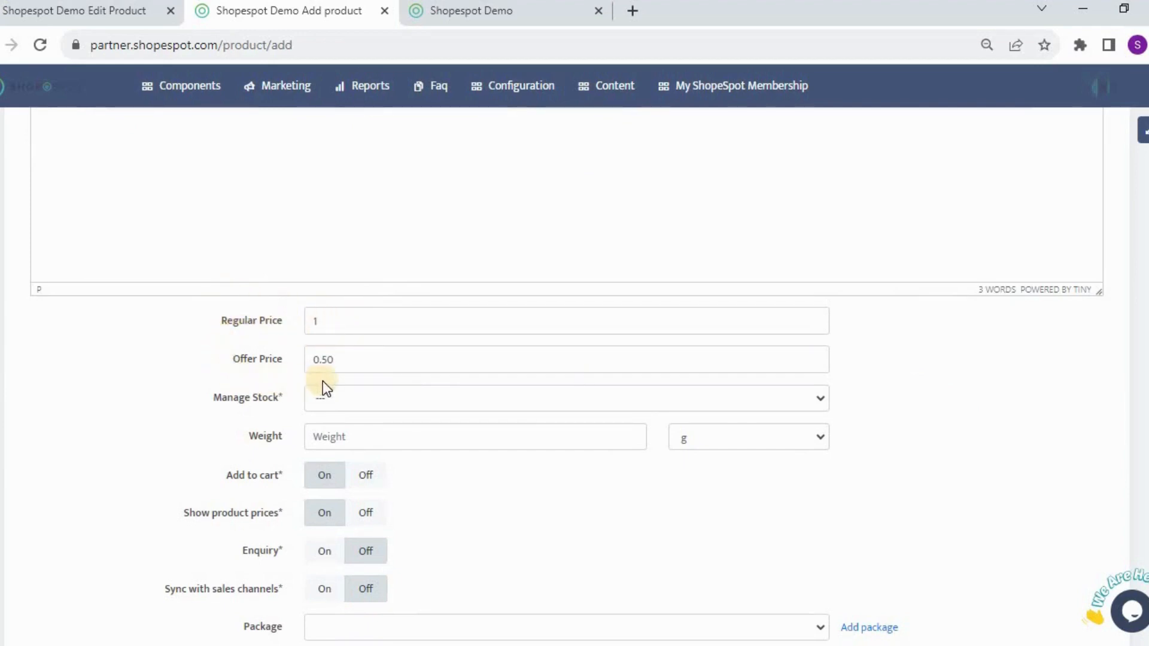
# Check how regular and offer prices are displayed on the storefront's product listing, and return to the new product form.
pyautogui.click(469, 14)
pyautogui.moveTo(525, 144)
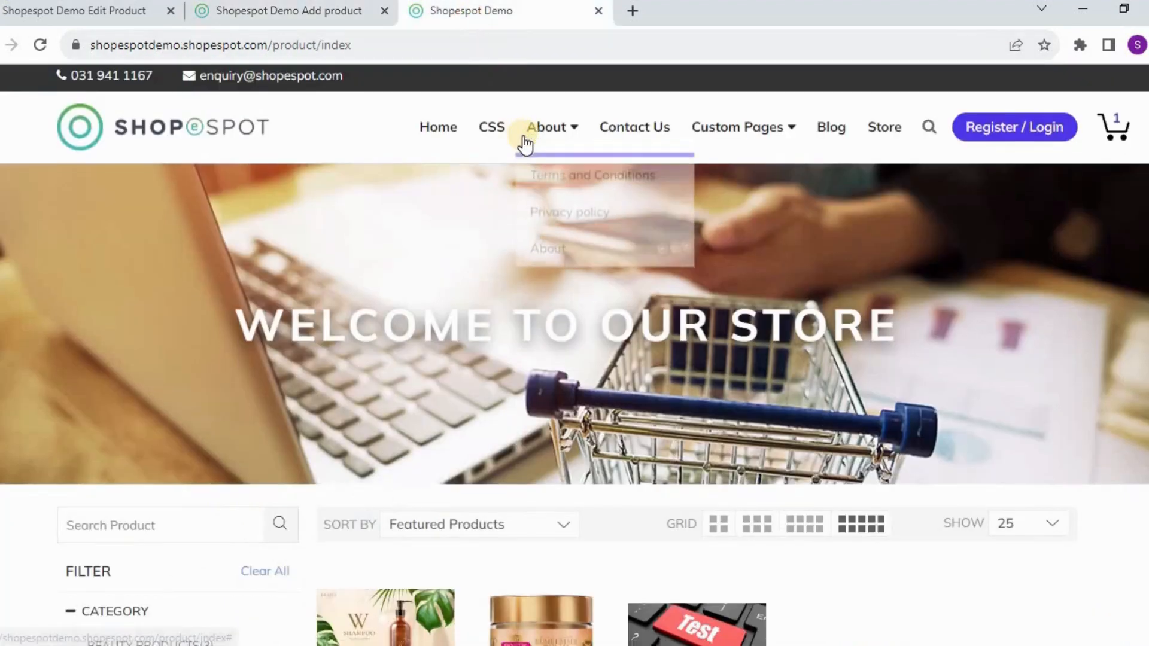
pyautogui.scroll(-7, 525, 144)
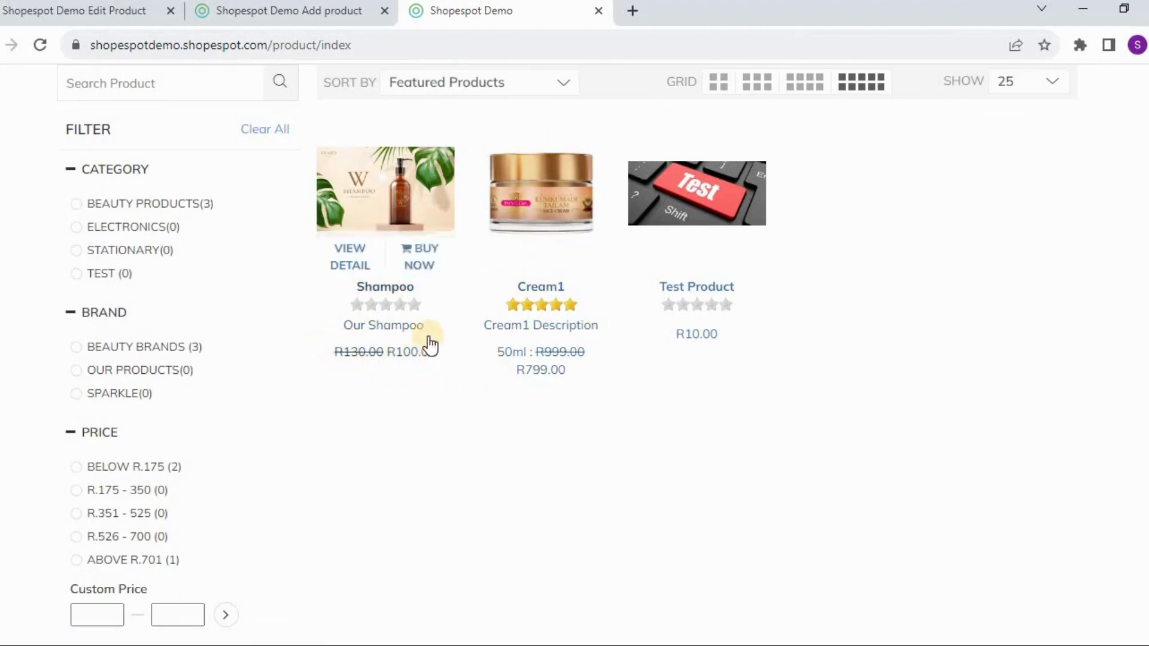
pyautogui.click(306, 12)
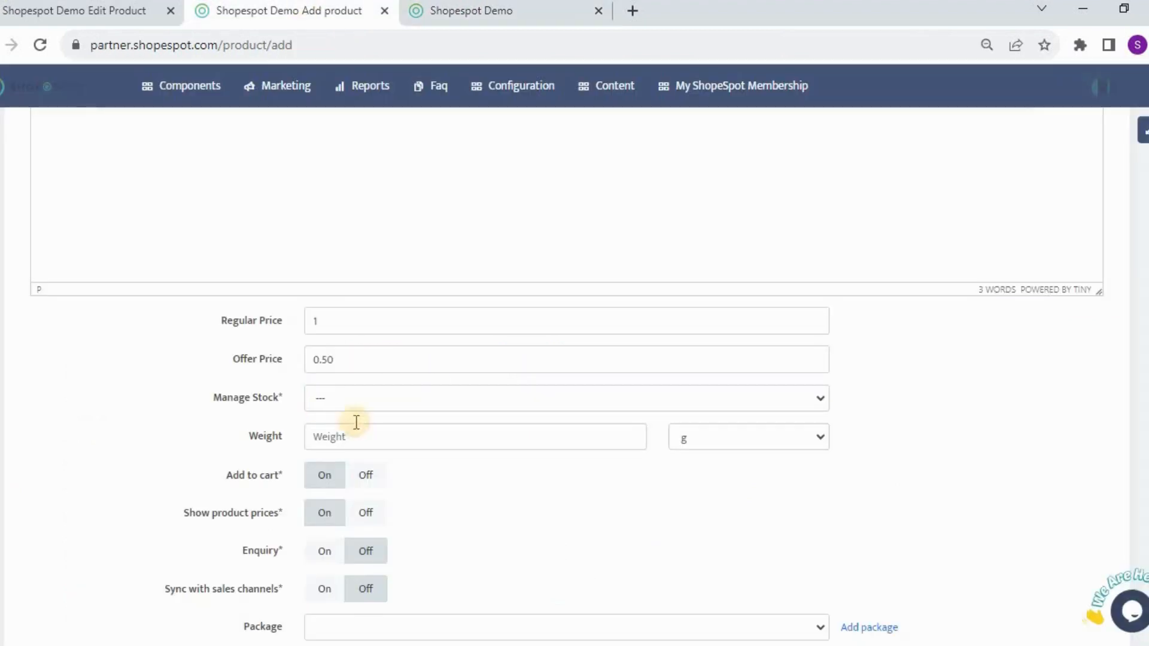
# Turn on stock management for the product by choosing Yes.
pyautogui.scroll(-2, 339, 374)
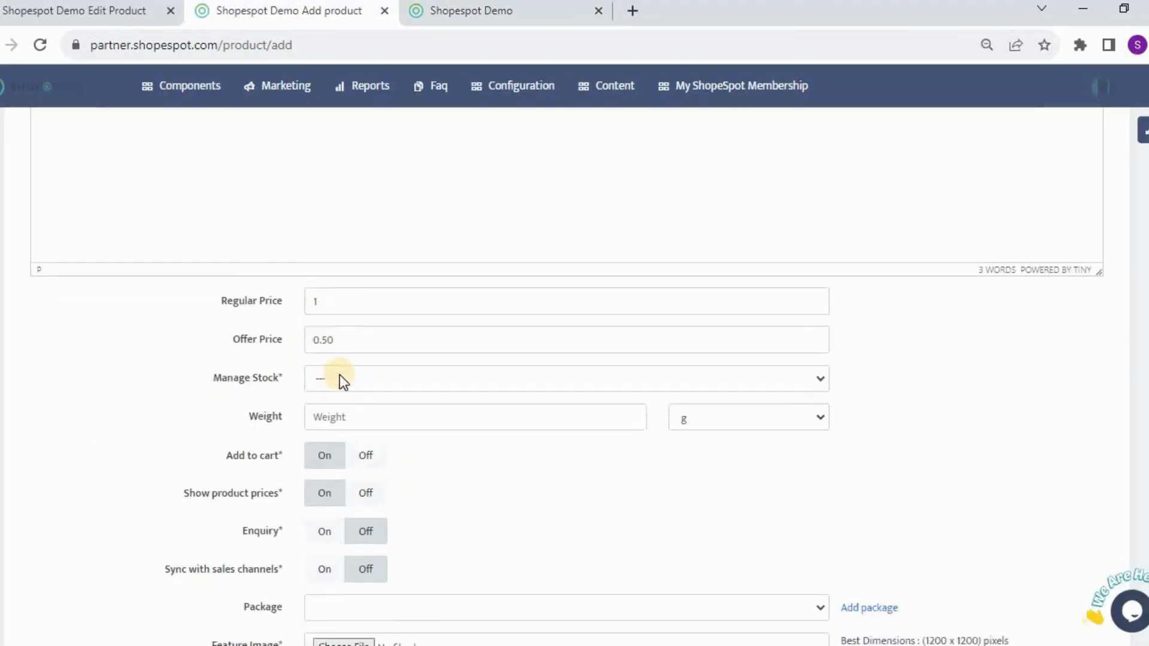
pyautogui.click(377, 312)
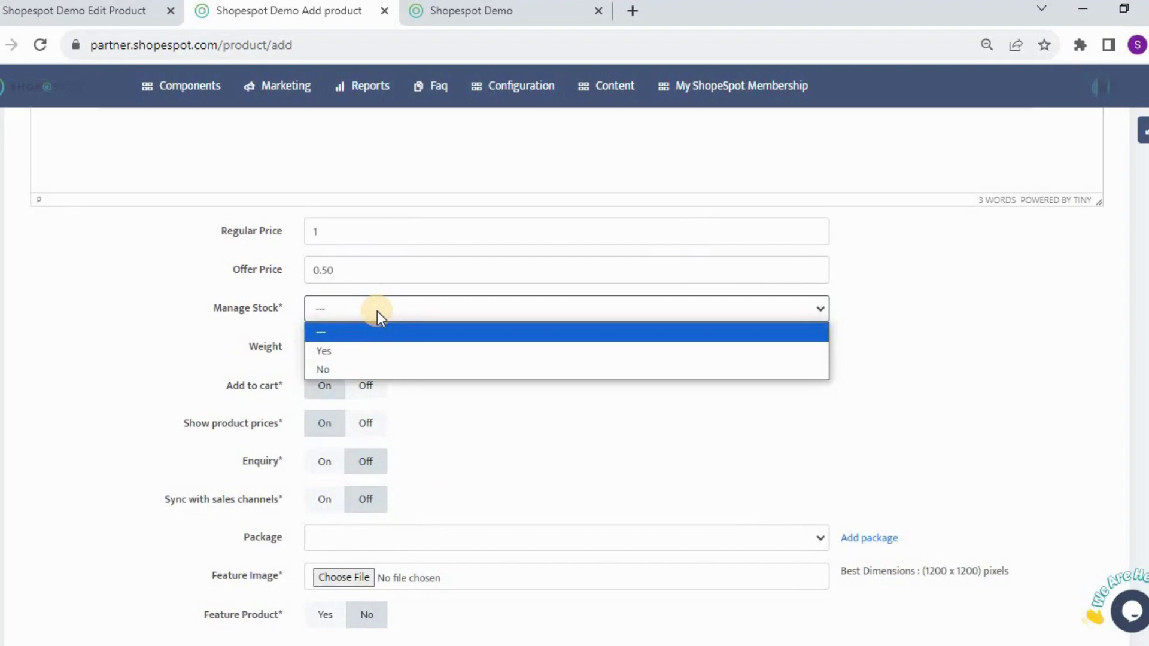
pyautogui.click(453, 423)
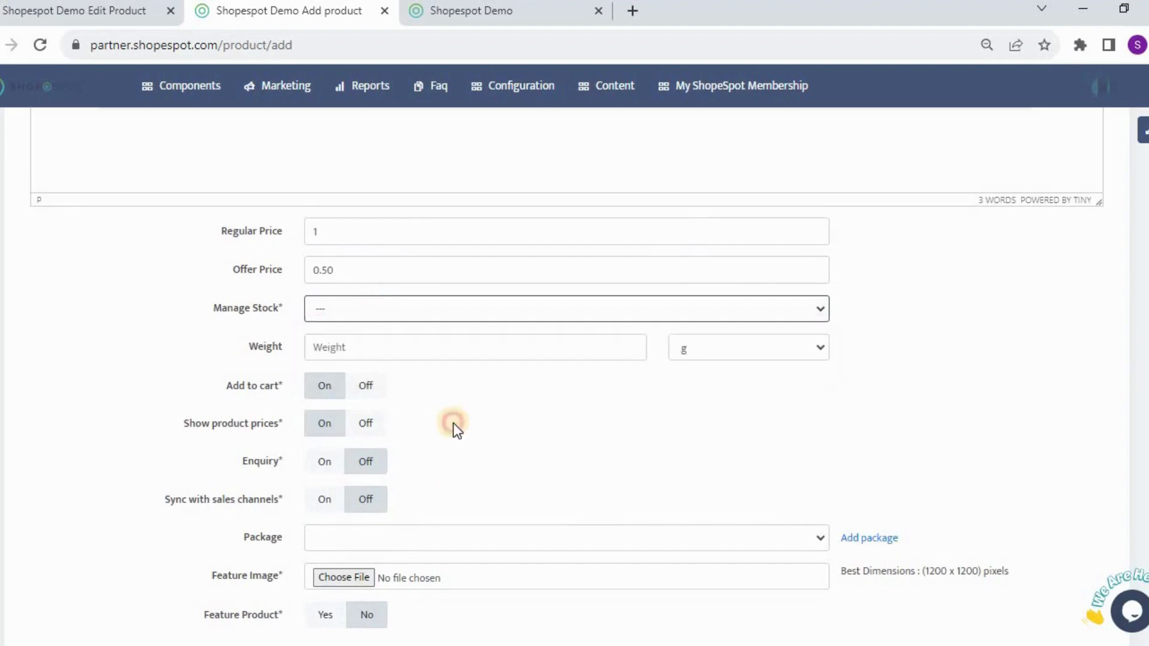
pyautogui.click(361, 313)
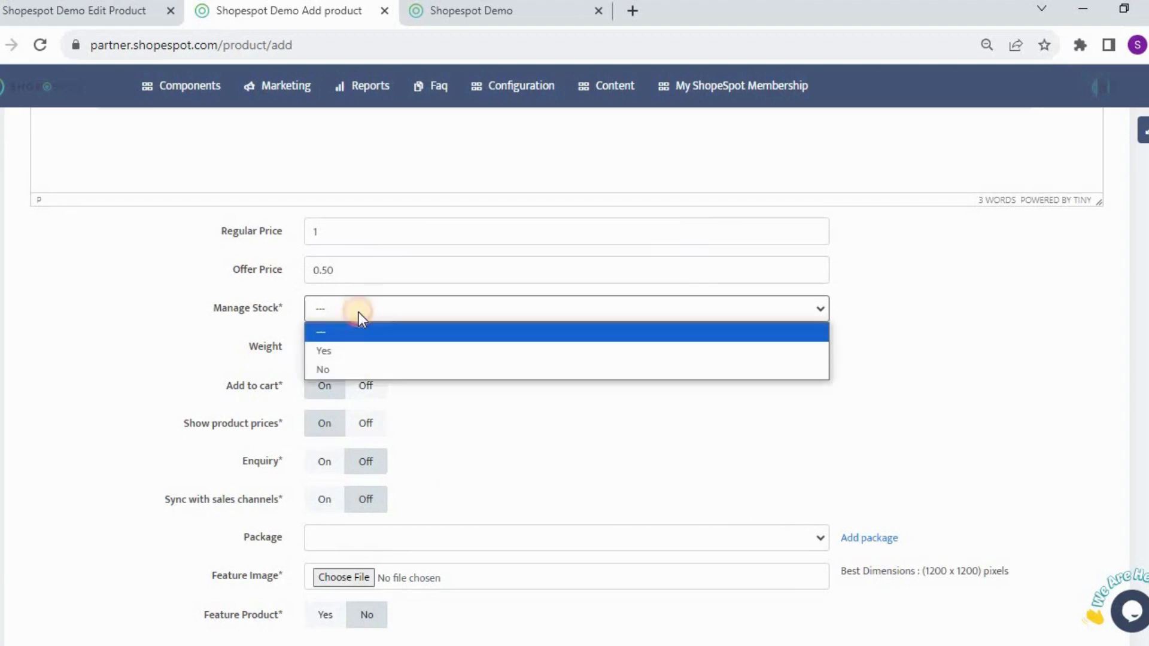
pyautogui.click(352, 351)
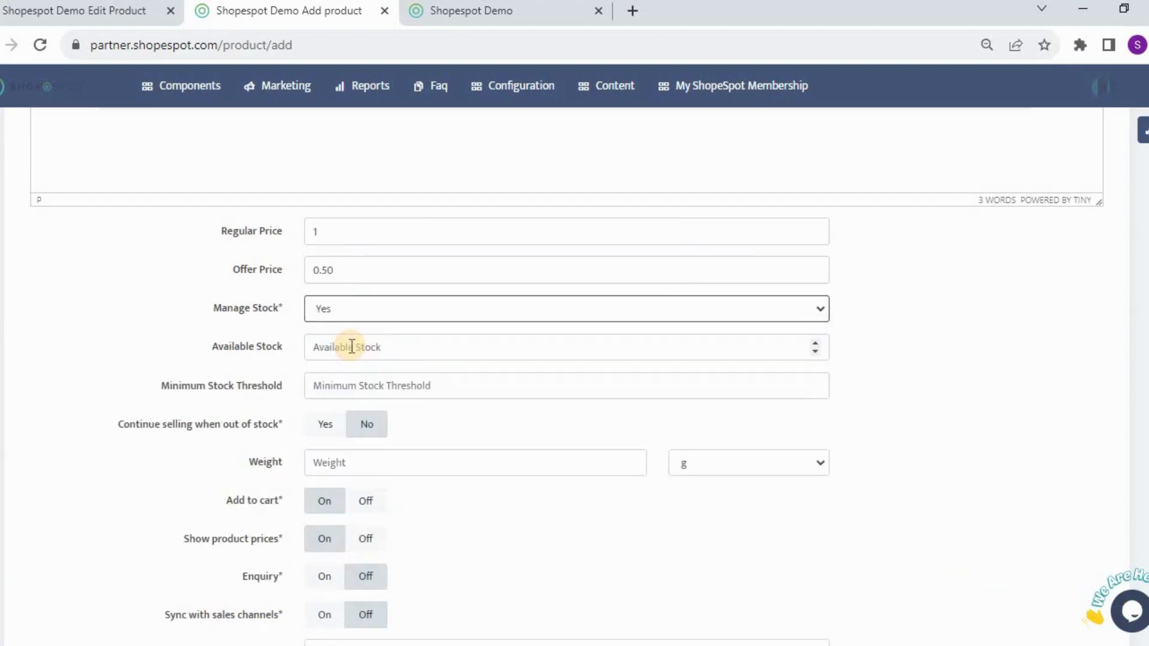
# Set the available stock to 10 and the minimum stock threshold to 3.
pyautogui.click(392, 347)
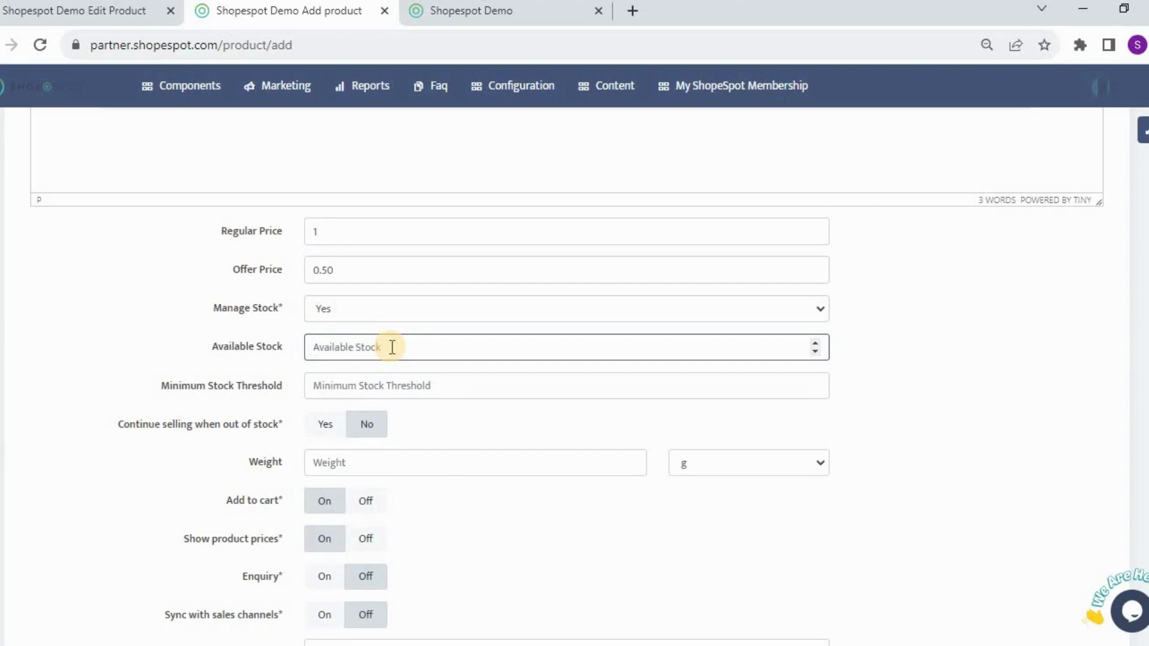
pyautogui.write('10')
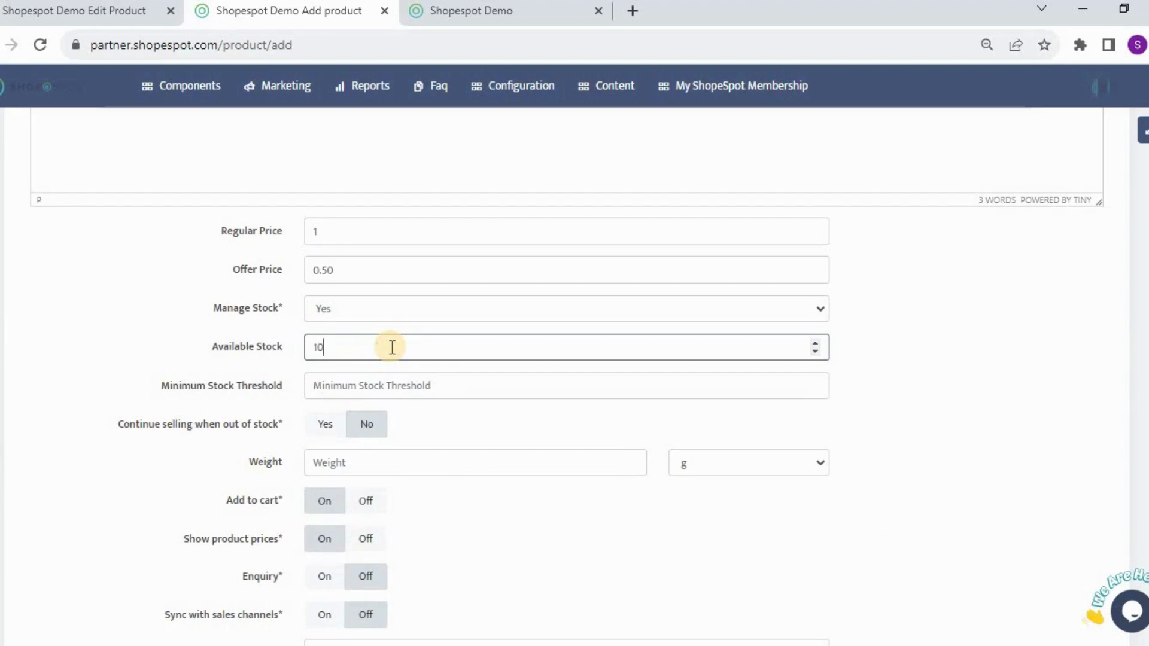
pyautogui.click(936, 436)
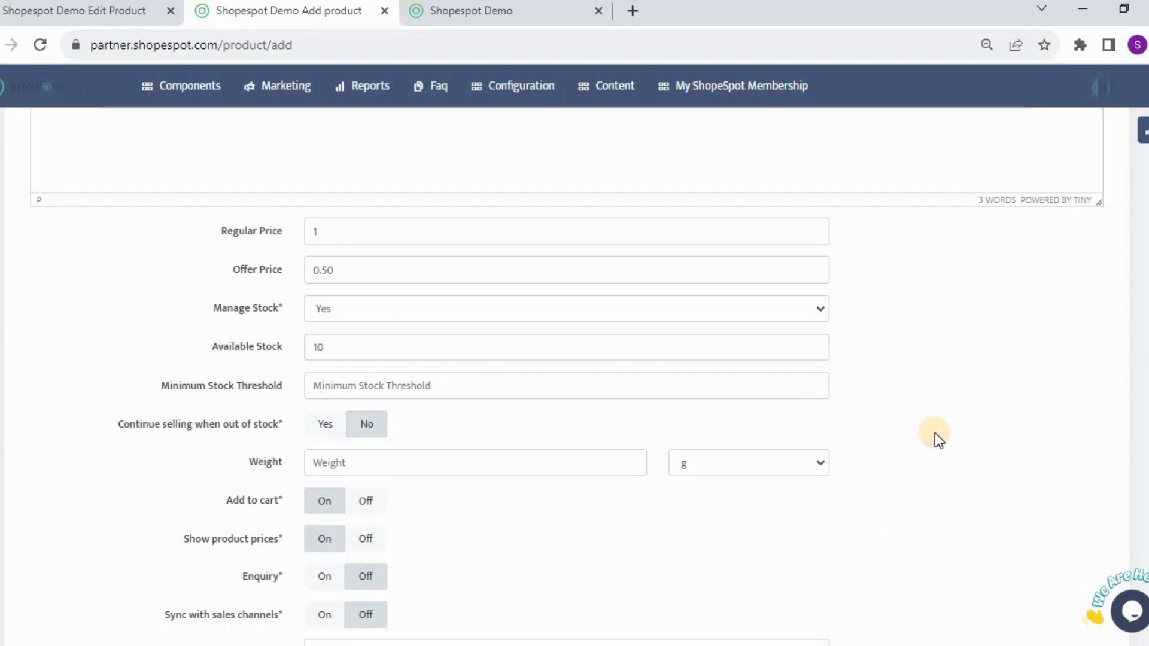
pyautogui.click(407, 393)
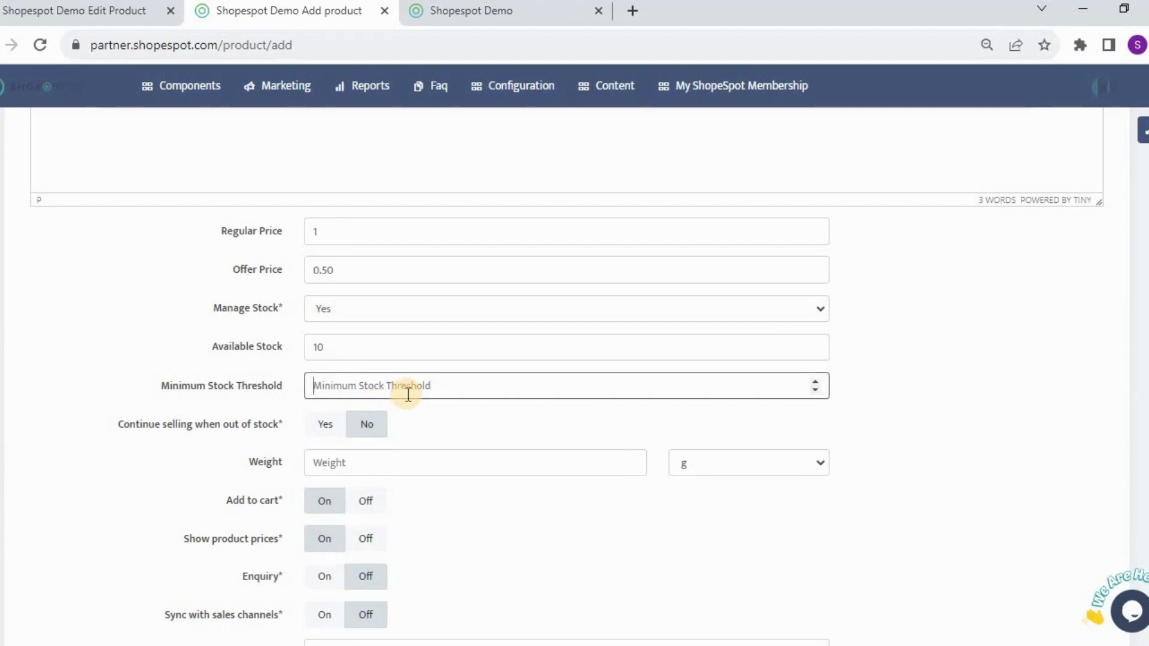
pyautogui.write('3')
pyautogui.click(862, 458)
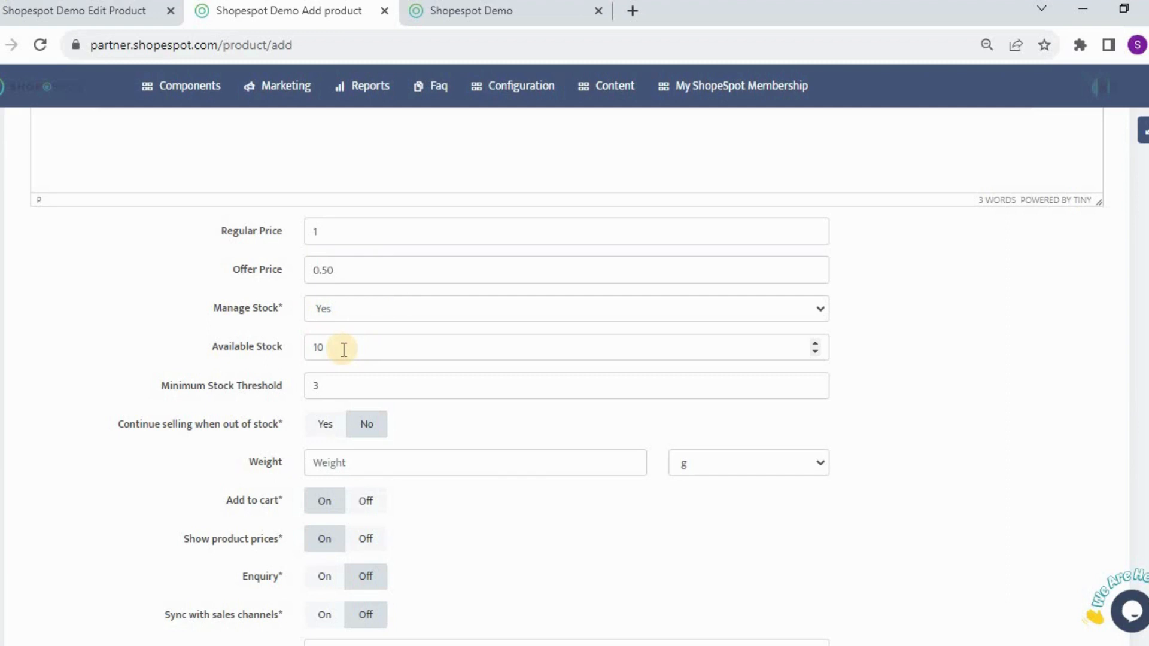
# Review the choices for continuing to sell the product when it is out of stock.
pyautogui.scroll(-1, 344, 349)
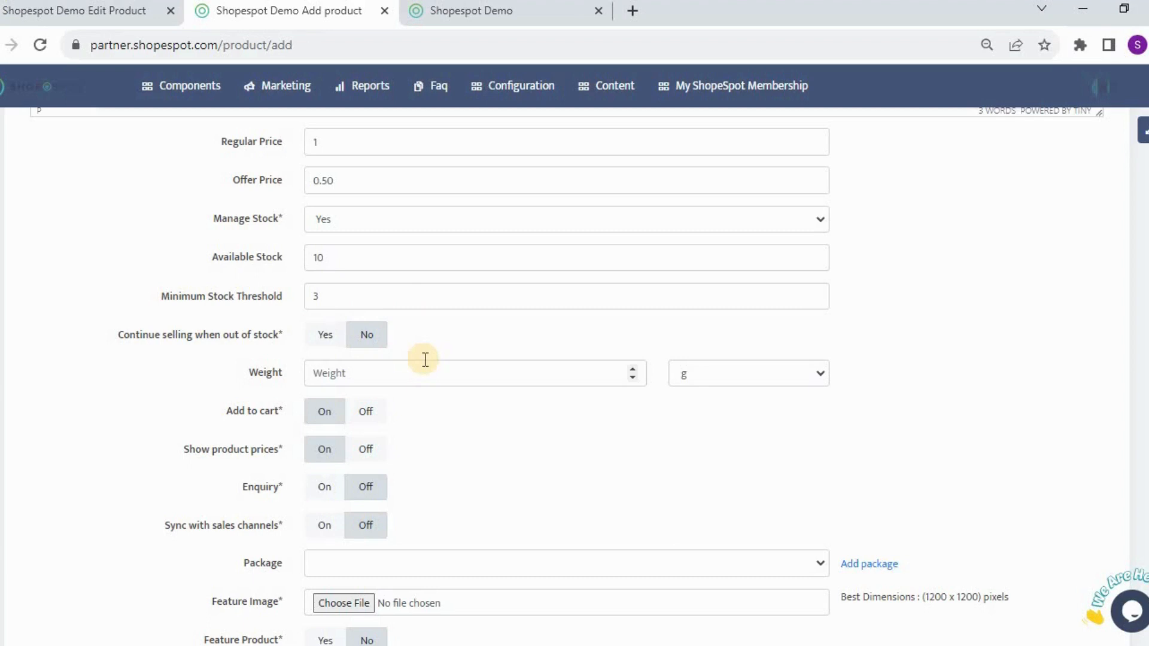
pyautogui.click(325, 336)
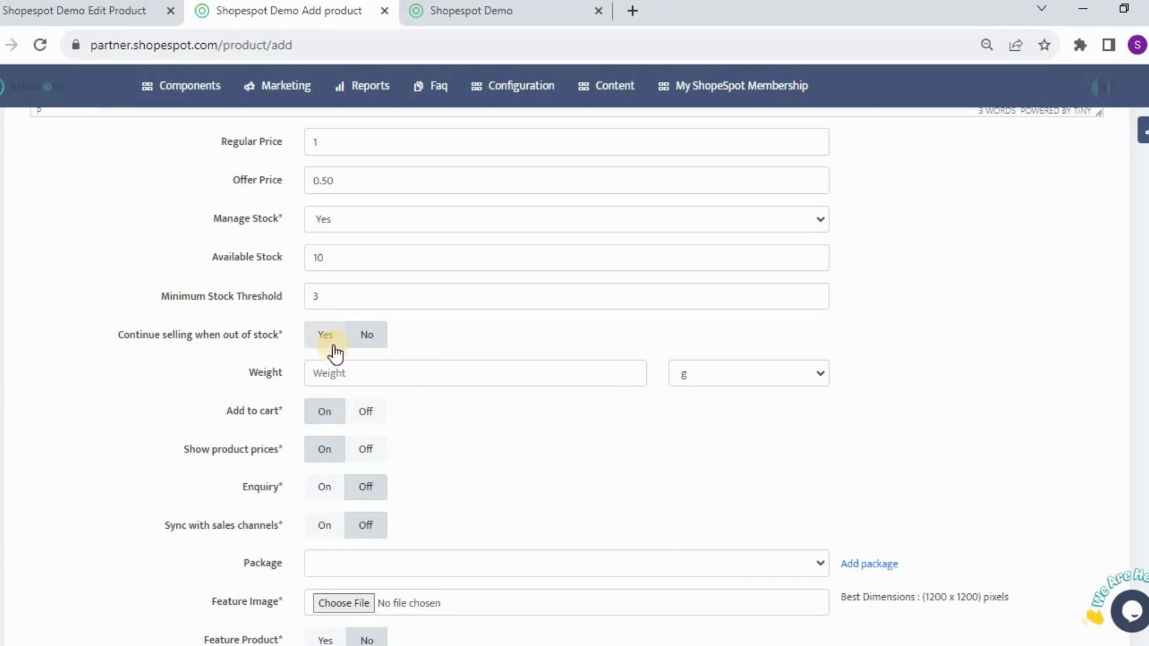
pyautogui.click(322, 341)
pyautogui.click(324, 345)
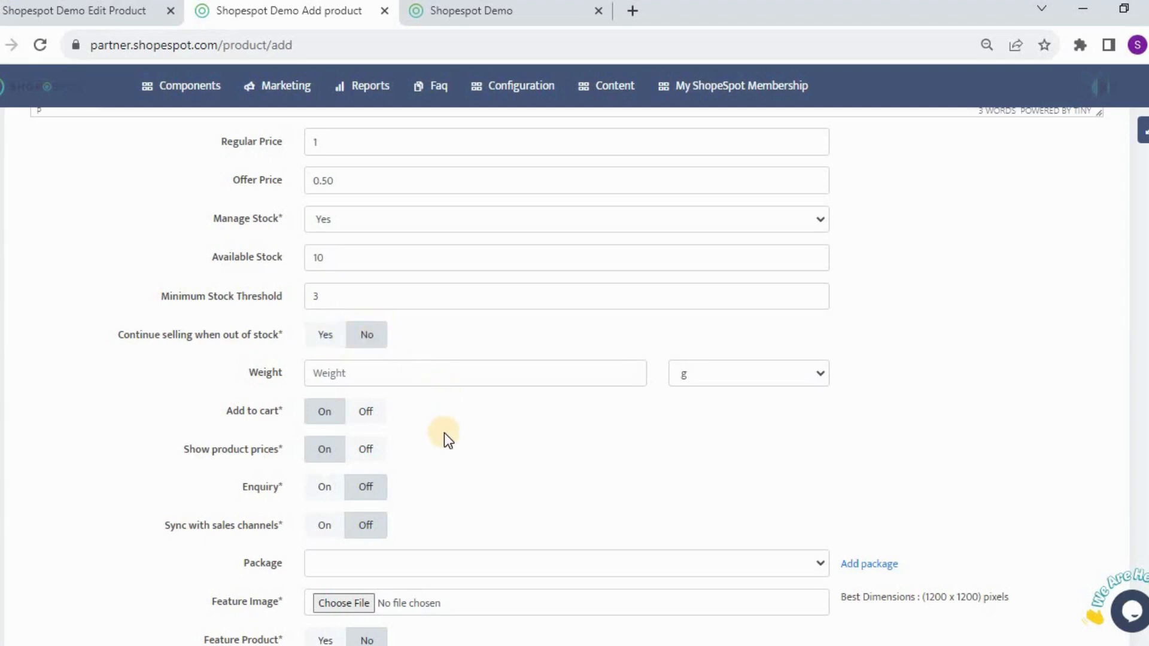
# Review the weight field and its available units, choosing g as the weight unit.
pyautogui.scroll(-1, 444, 433)
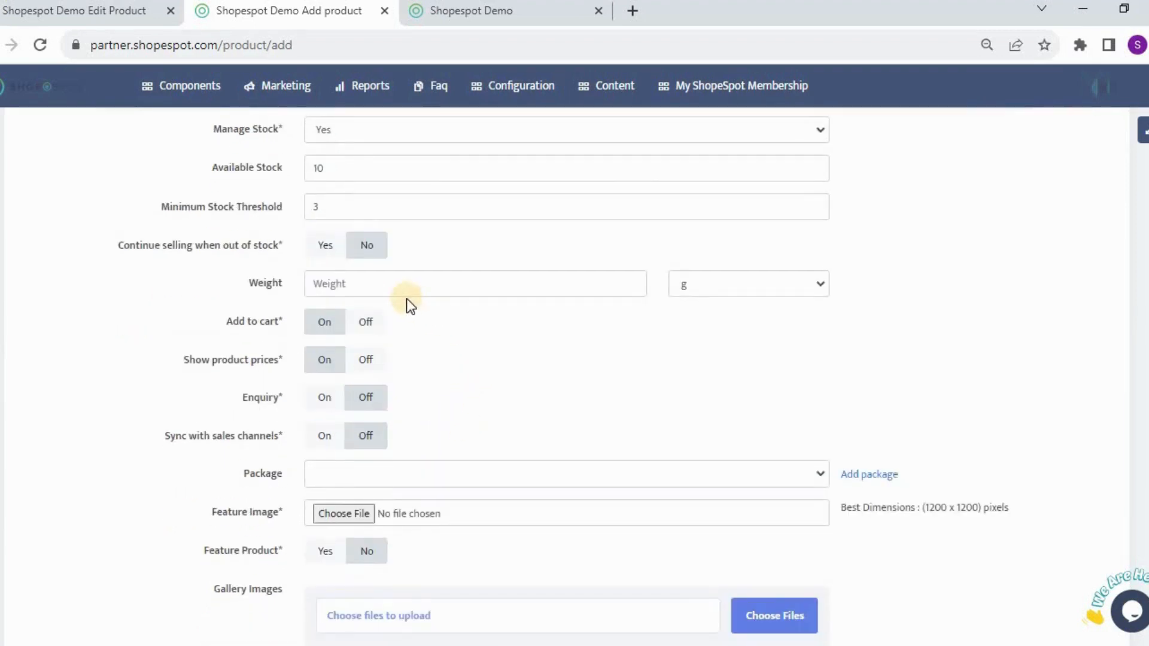
pyautogui.click(406, 288)
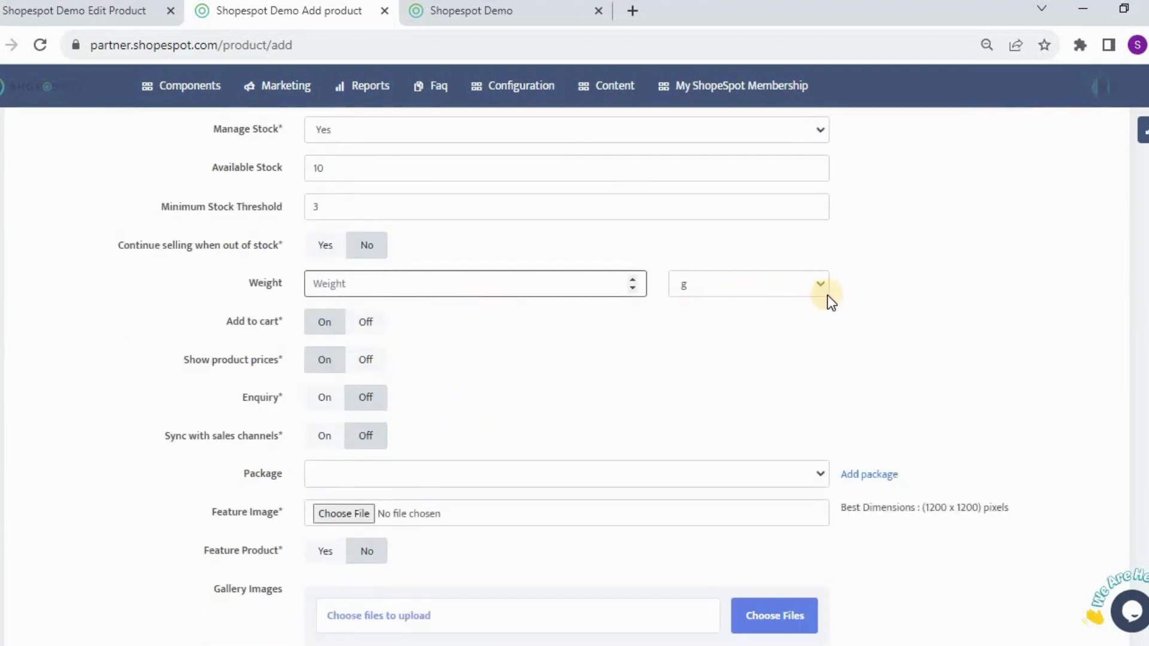
pyautogui.click(815, 283)
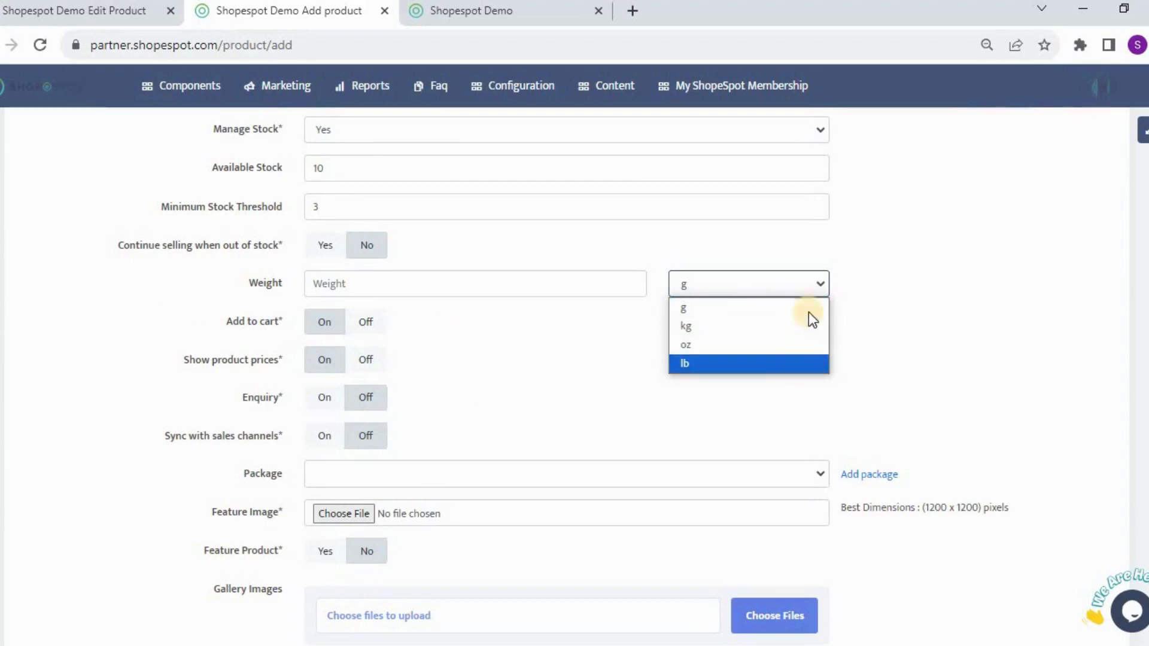
pyautogui.click(809, 312)
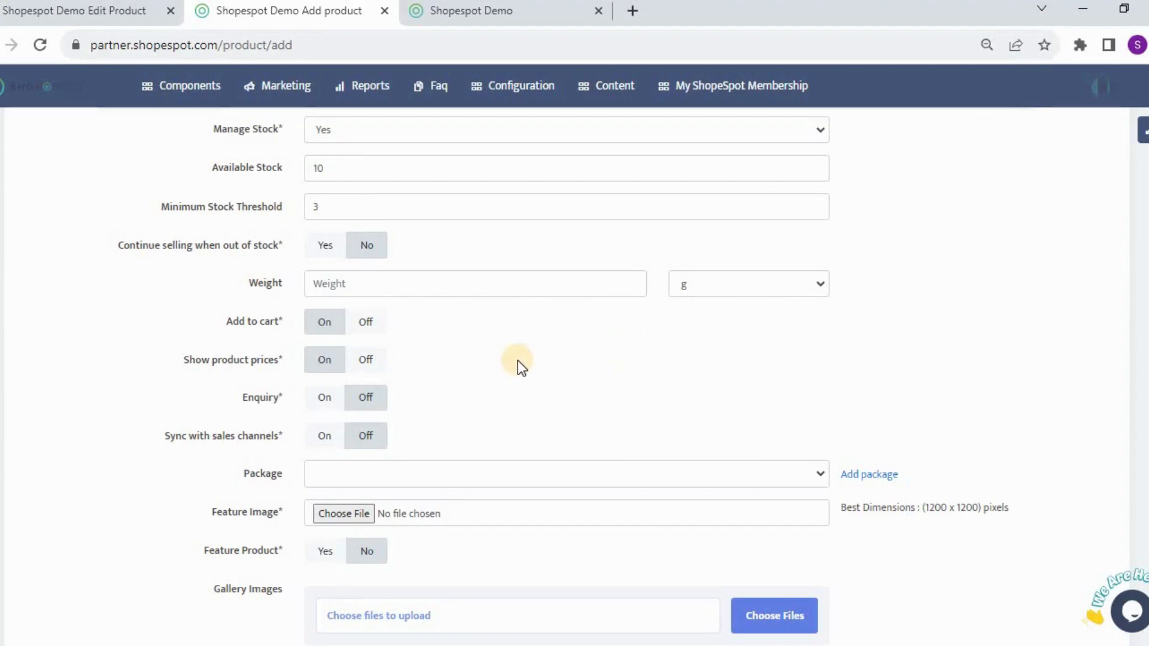
# Review the product's add to cart, price display, enquiry and sales channel sync settings, keeping Add to cart on.
pyautogui.scroll(-1, 518, 360)
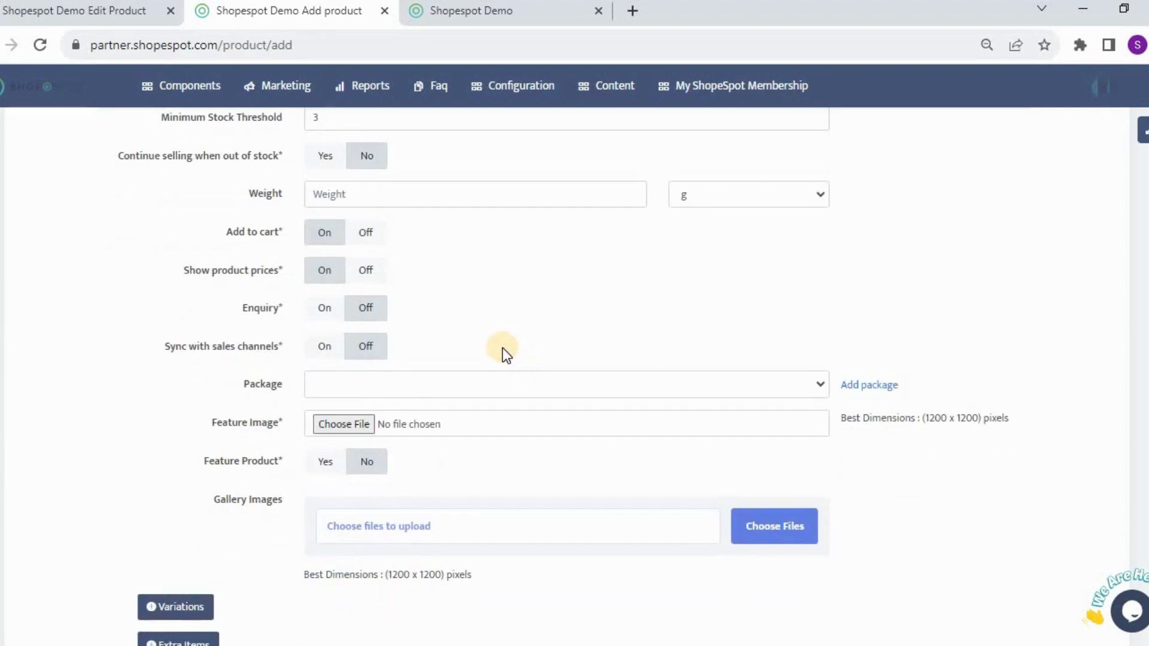
pyautogui.scroll(1, 501, 331)
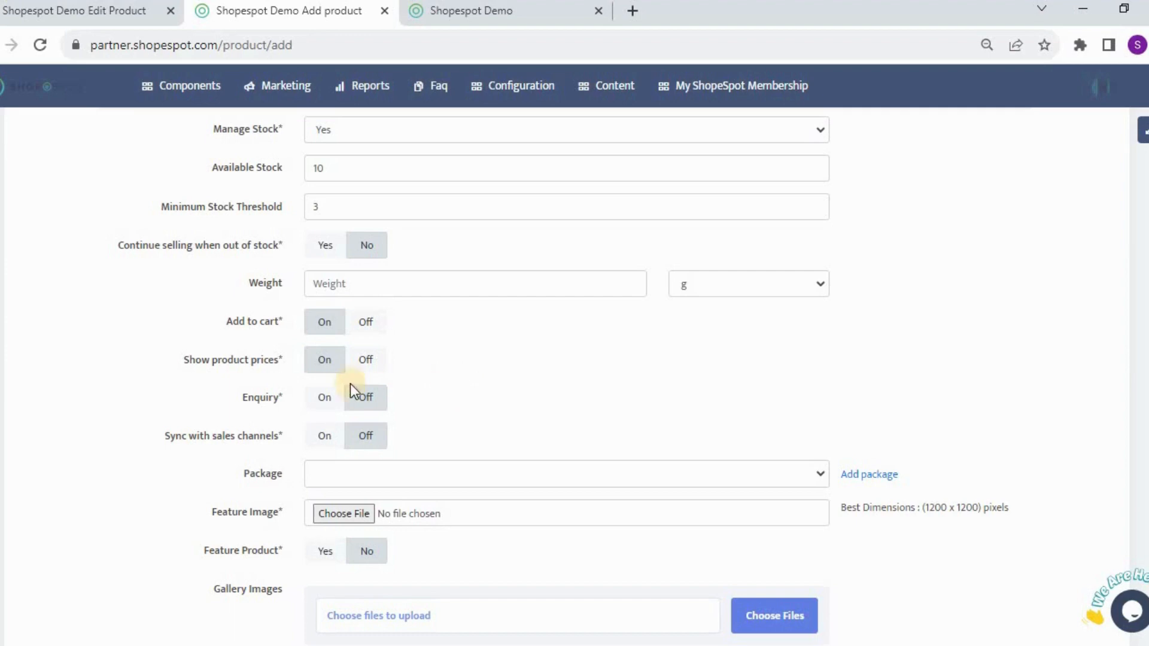
pyautogui.click(306, 313)
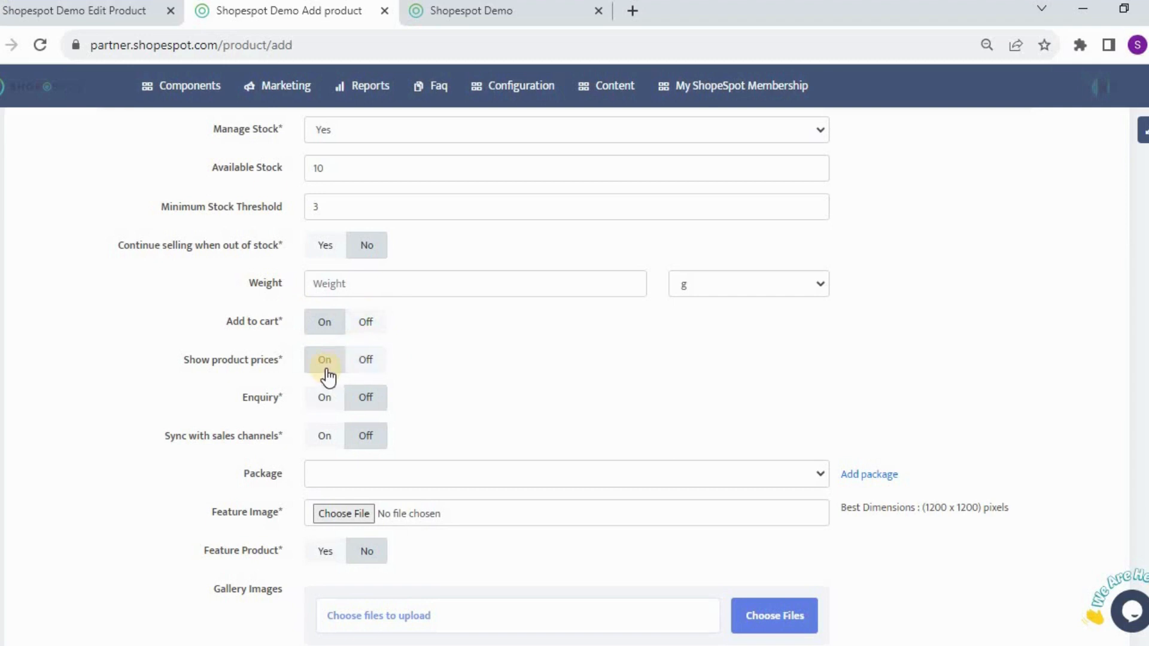
pyautogui.scroll(-2, 452, 383)
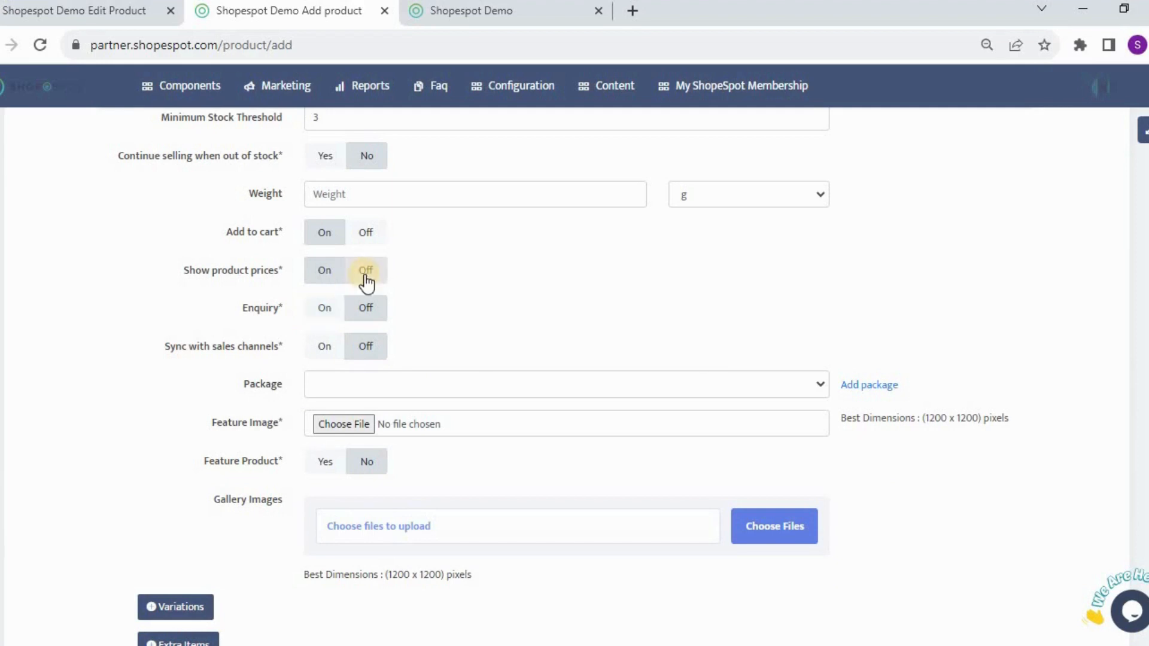
# Check the Cream1 product page on the storefront for its cart and price display, and return to the new product form.
pyautogui.click(507, 23)
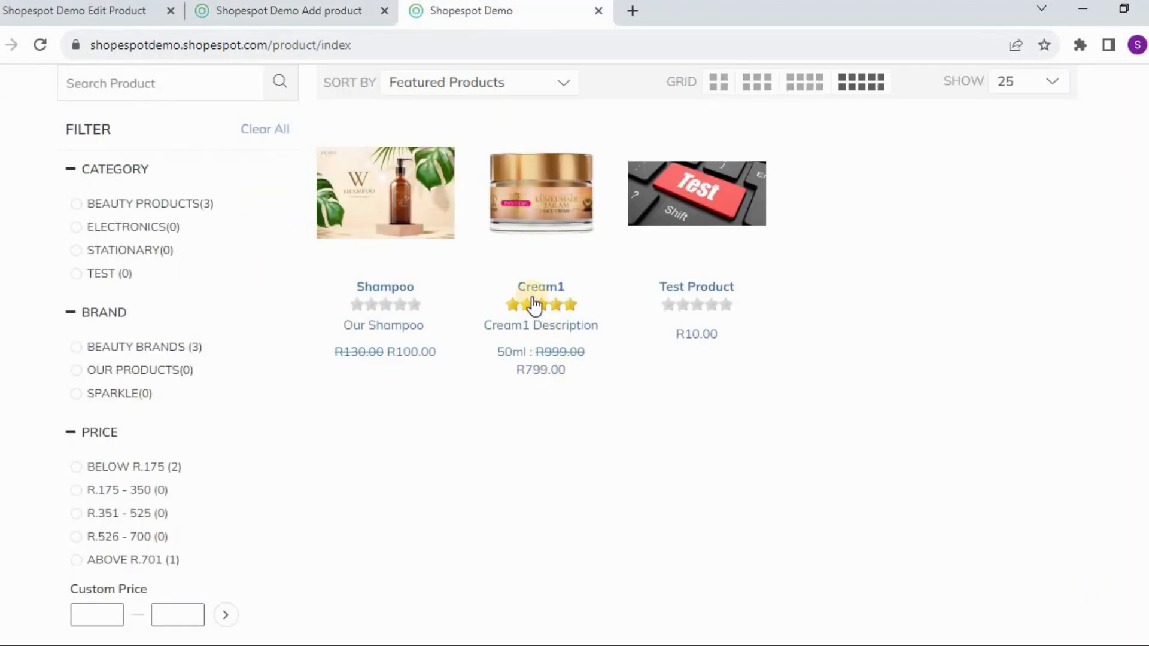
pyautogui.moveTo(533, 267)
pyautogui.click(509, 242)
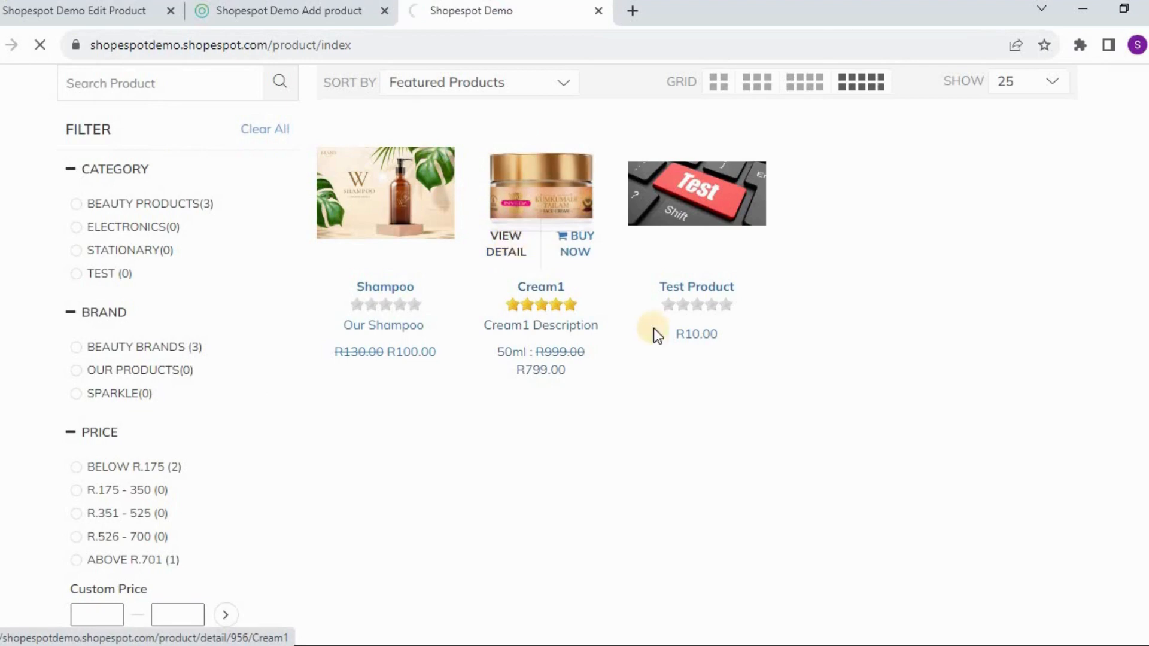
pyautogui.scroll(-1, 798, 465)
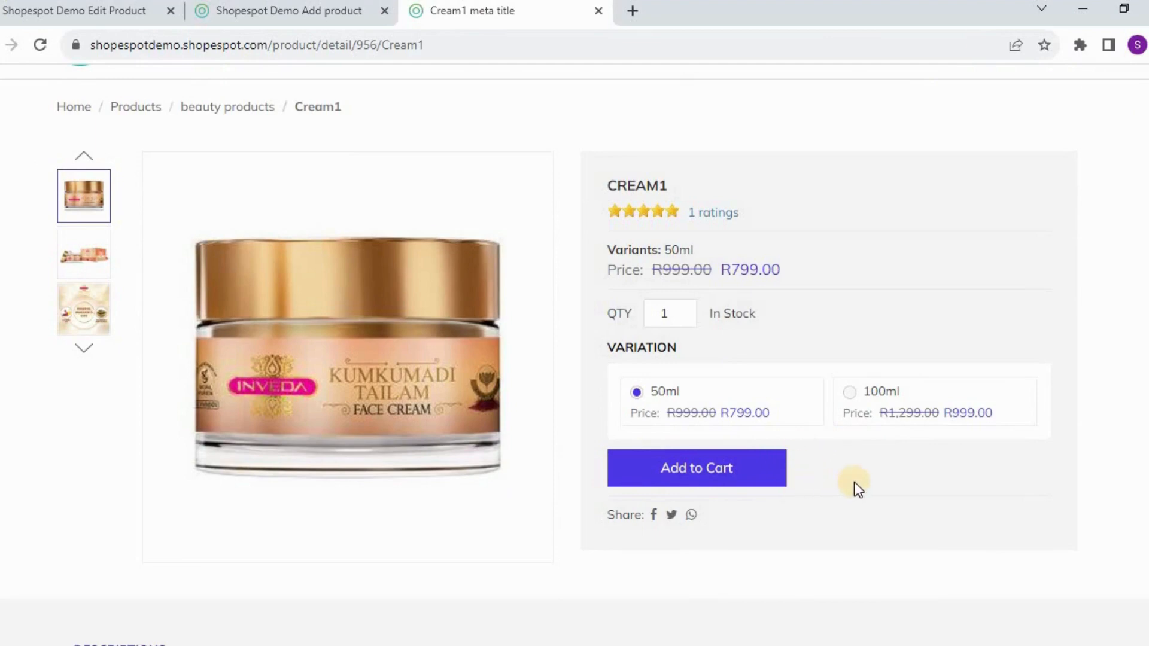
pyautogui.scroll(1, 853, 483)
pyautogui.click(334, 19)
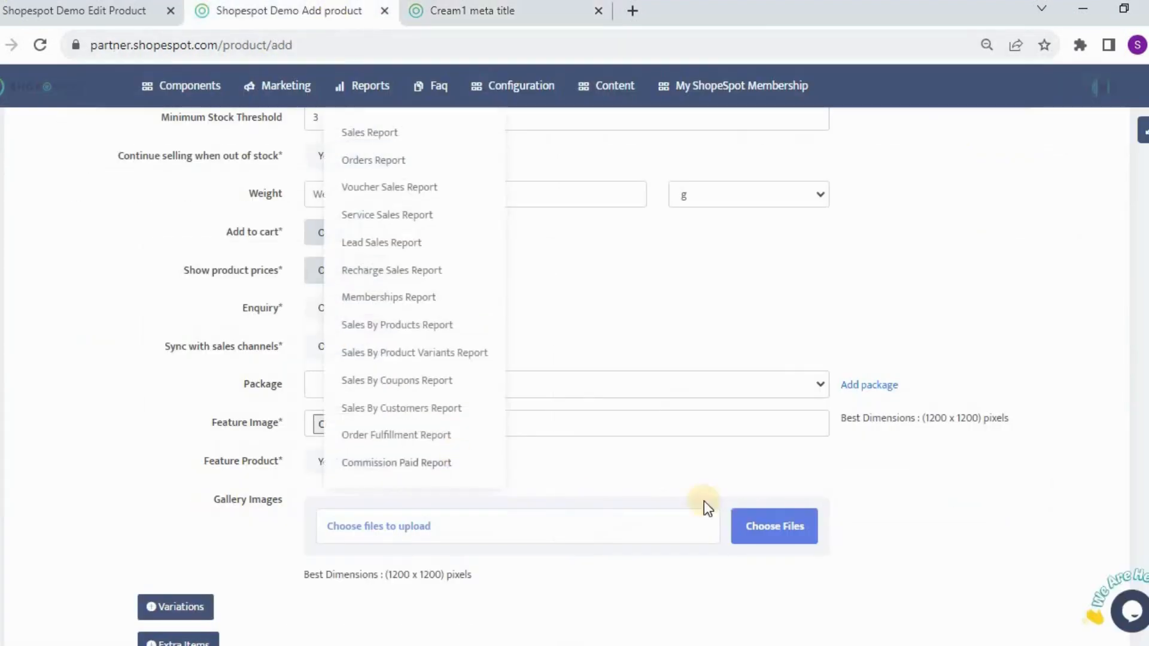
# Check the available packages for the product and open the form for adding a package.
pyautogui.scroll(-1, 640, 478)
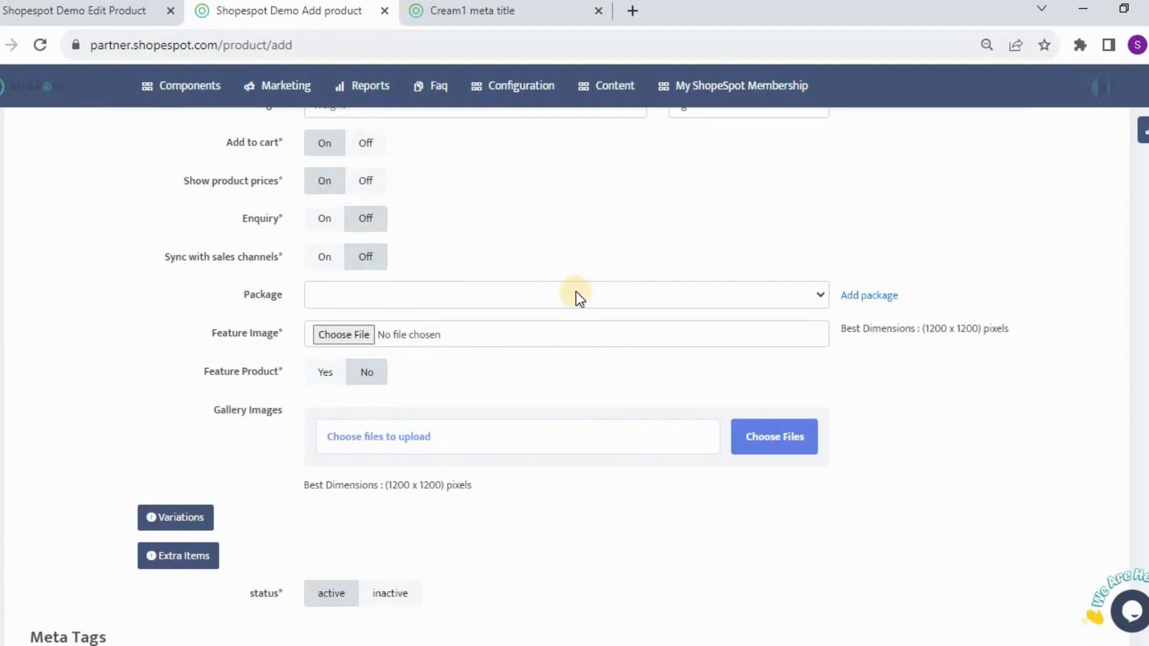
pyautogui.click(575, 294)
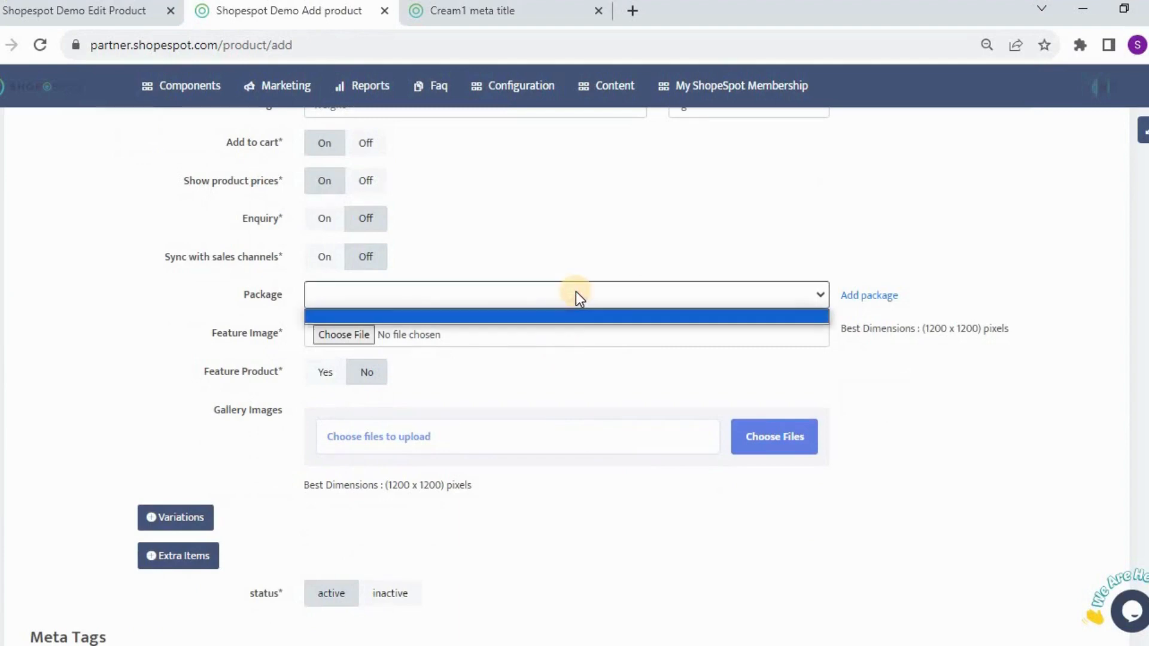
pyautogui.click(879, 297)
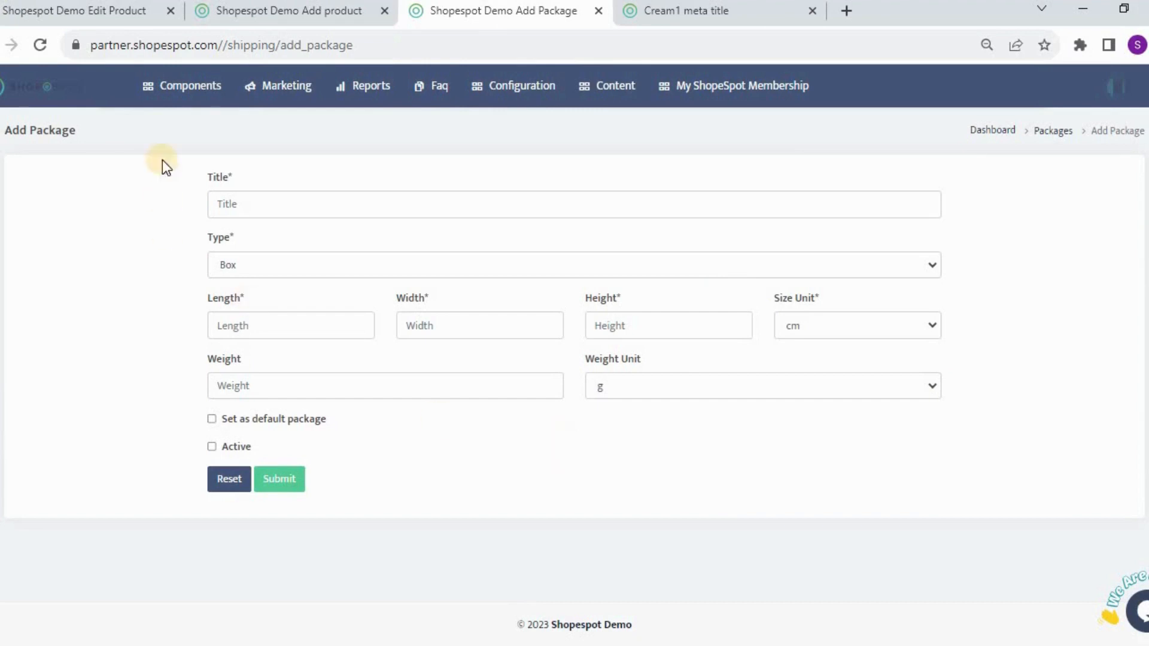
# Leave the package form for a blank product form and view its package, feature image and gallery settings.
pyautogui.click(191, 91)
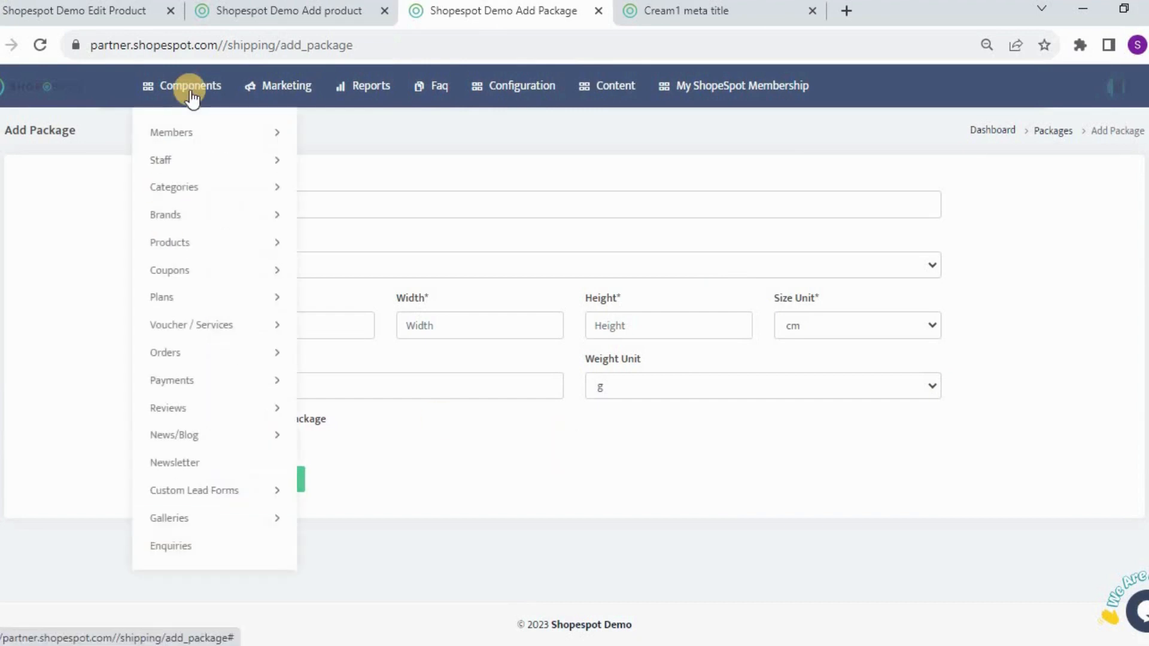
pyautogui.moveTo(270, 246)
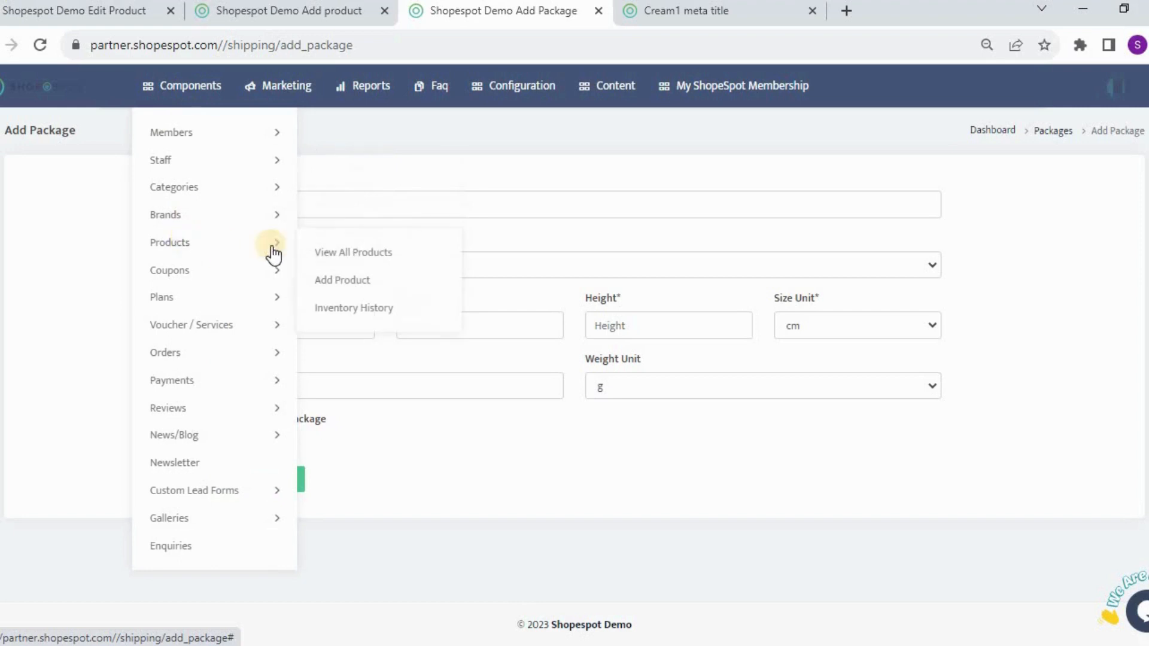
pyautogui.click(349, 279)
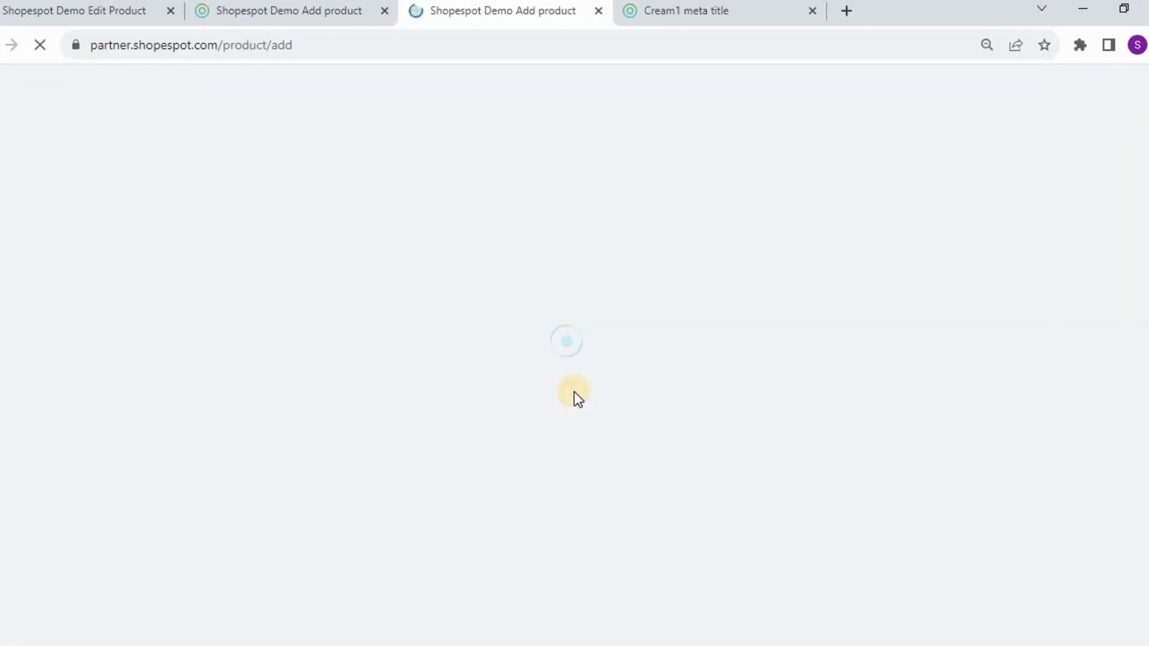
pyautogui.scroll(-12, 575, 395)
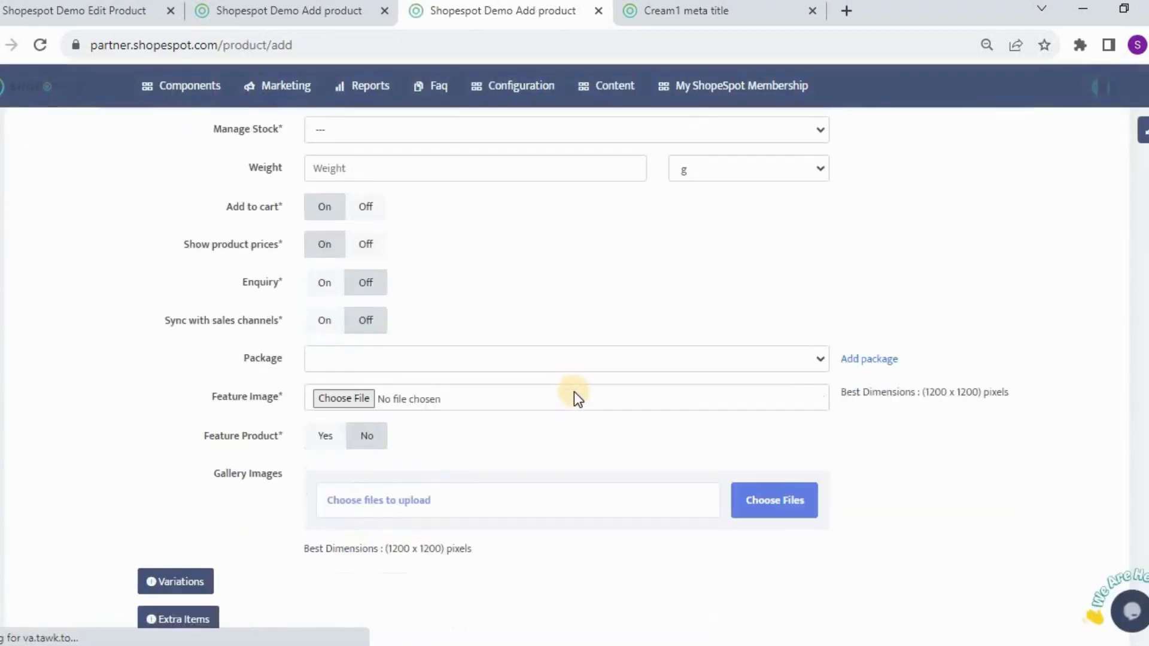
pyautogui.scroll(-2, 523, 430)
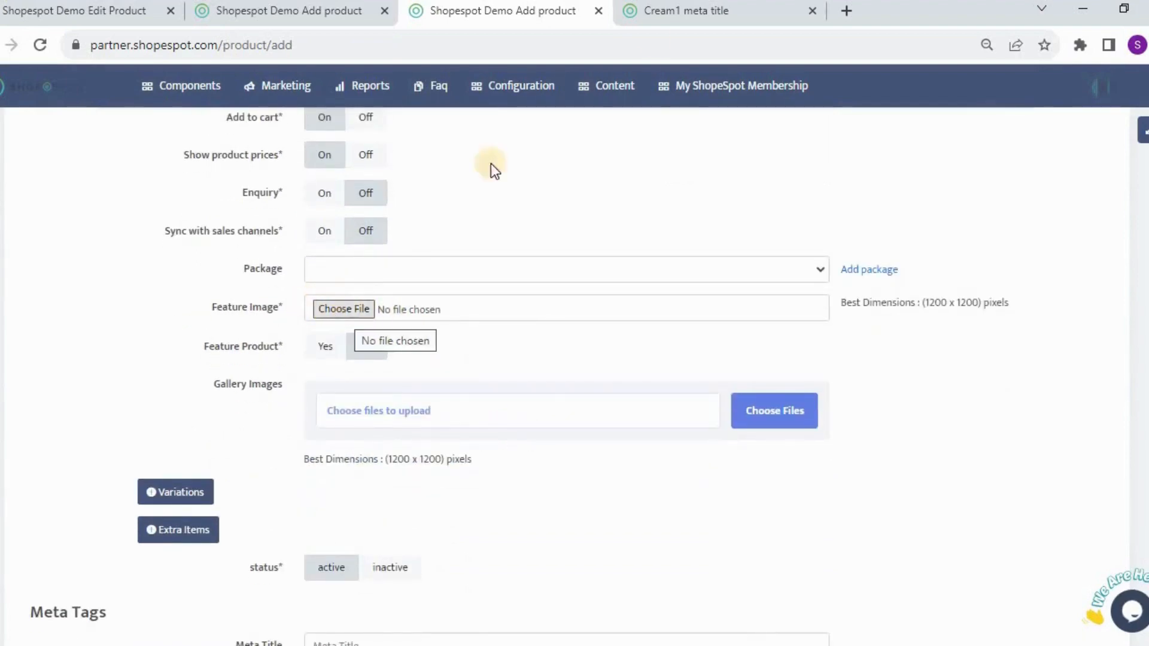
# Check the Feature Products section on the storefront's home page, and return to the new product form.
pyautogui.click(698, 13)
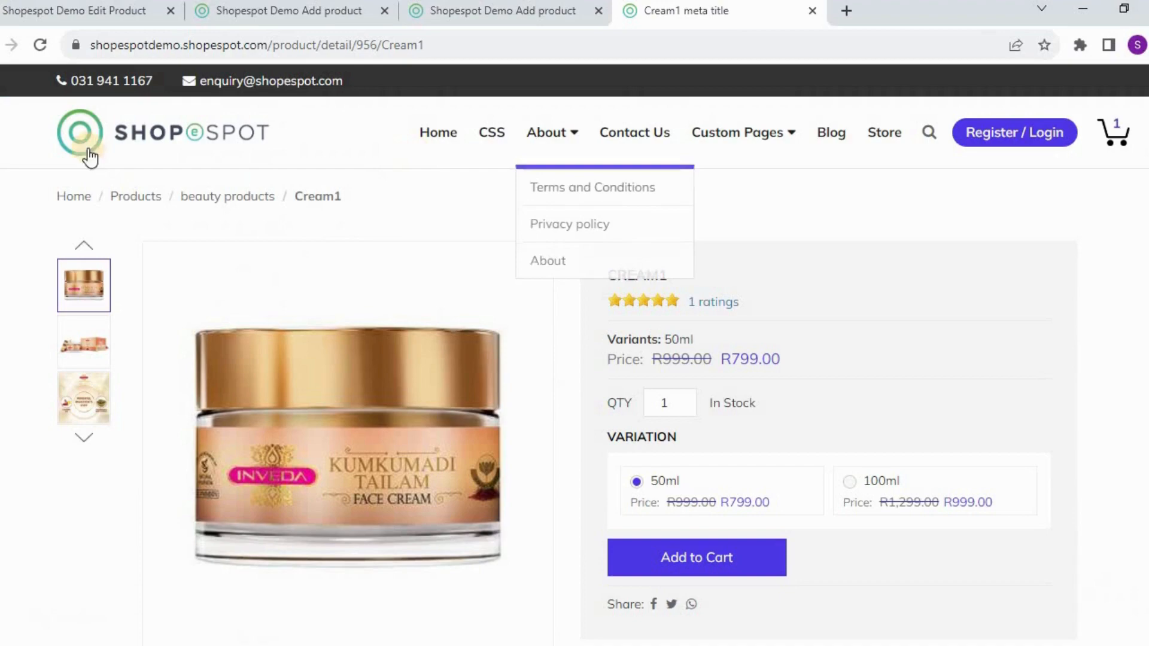
pyautogui.click(115, 120)
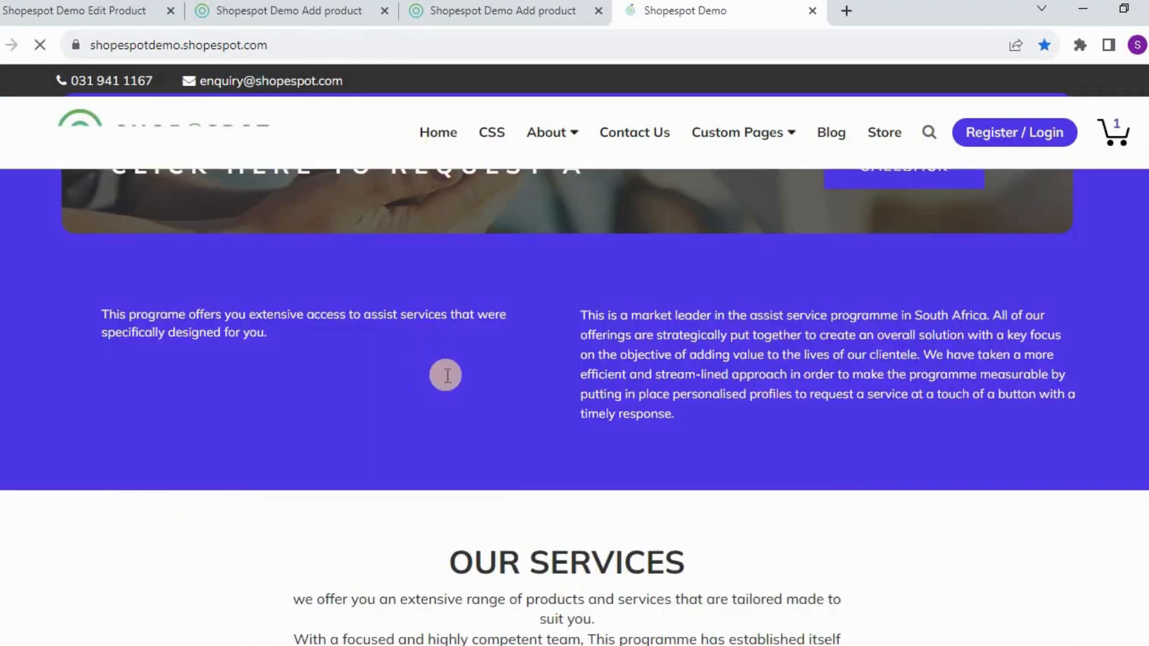
pyautogui.scroll(-15, 446, 377)
pyautogui.scroll(-15, 449, 383)
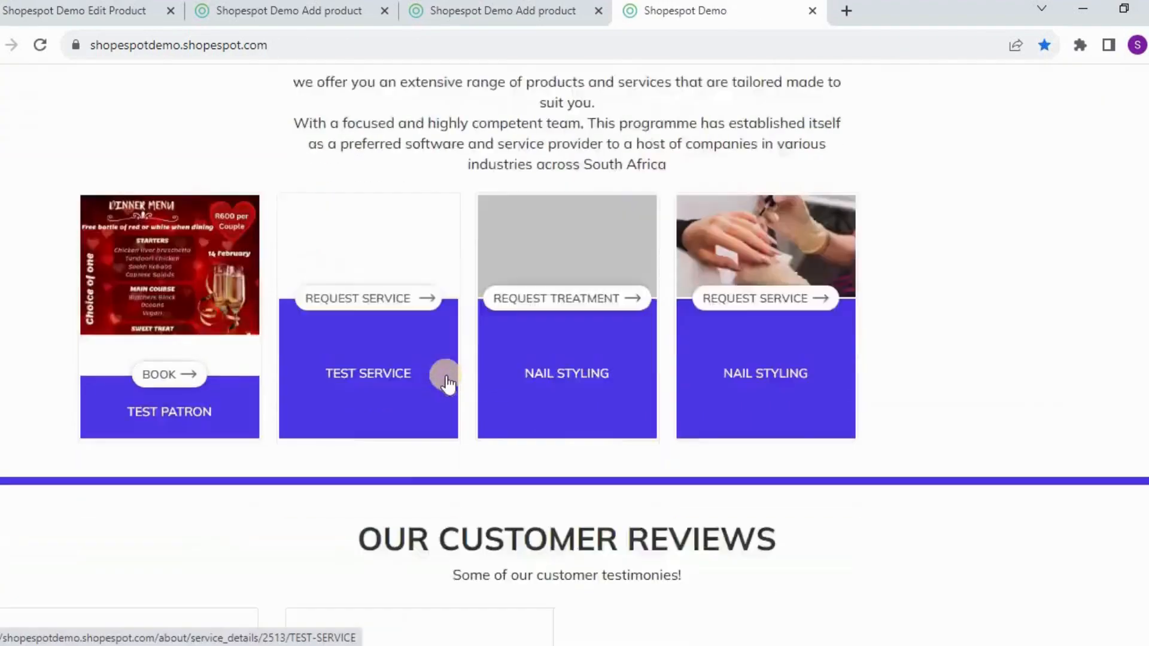
pyautogui.scroll(-9, 446, 379)
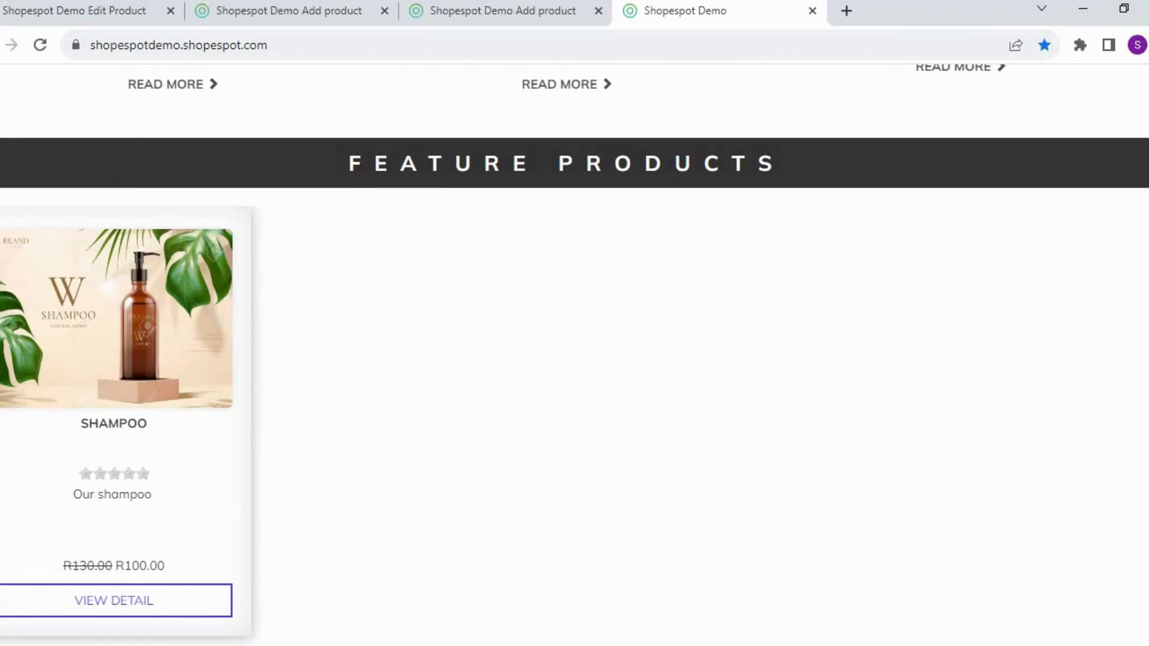
pyautogui.click(308, 10)
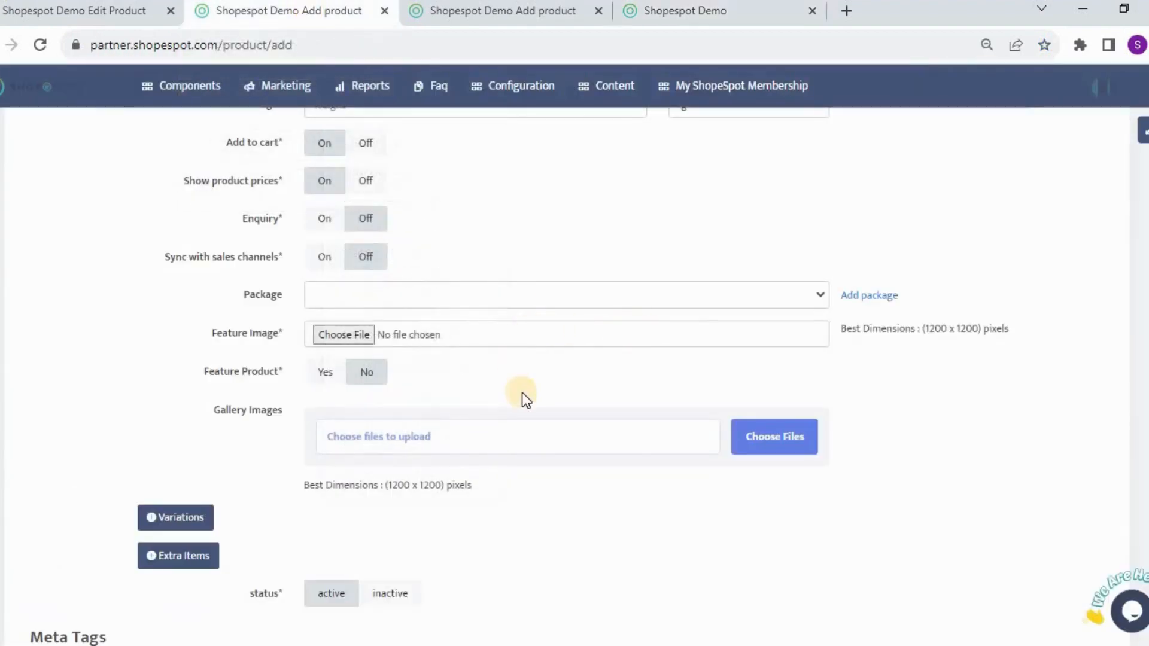
# Review the form's image settings and open the Shampoo product's details from the storefront's Feature Products section.
pyautogui.scroll(-1, 522, 393)
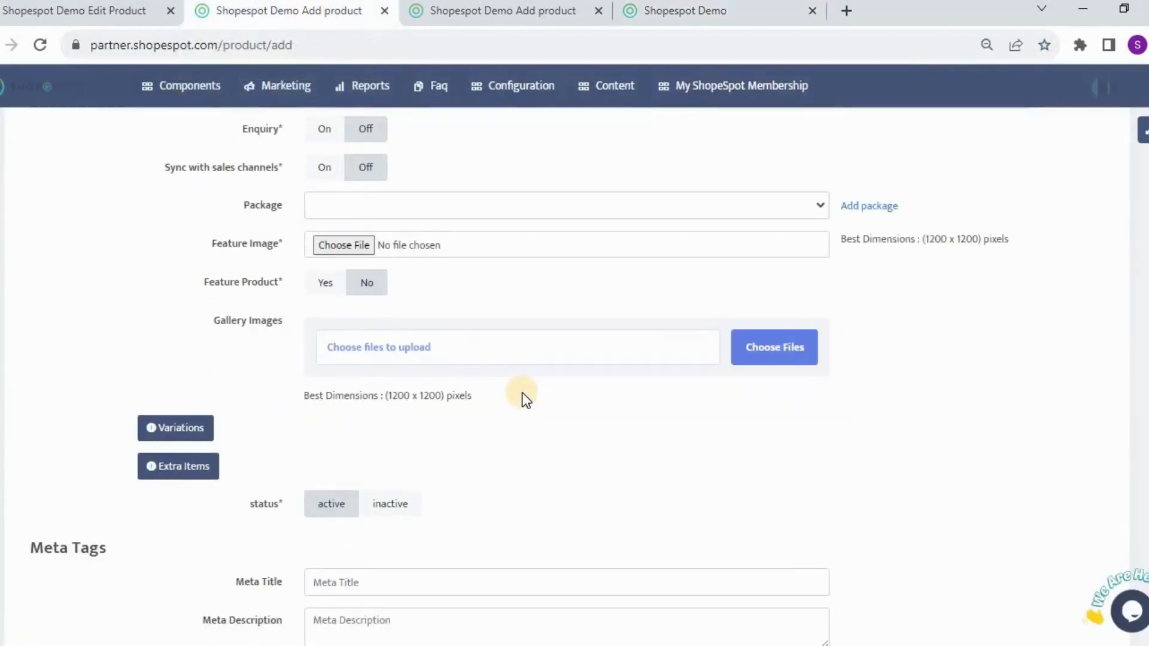
pyautogui.scroll(-1, 522, 393)
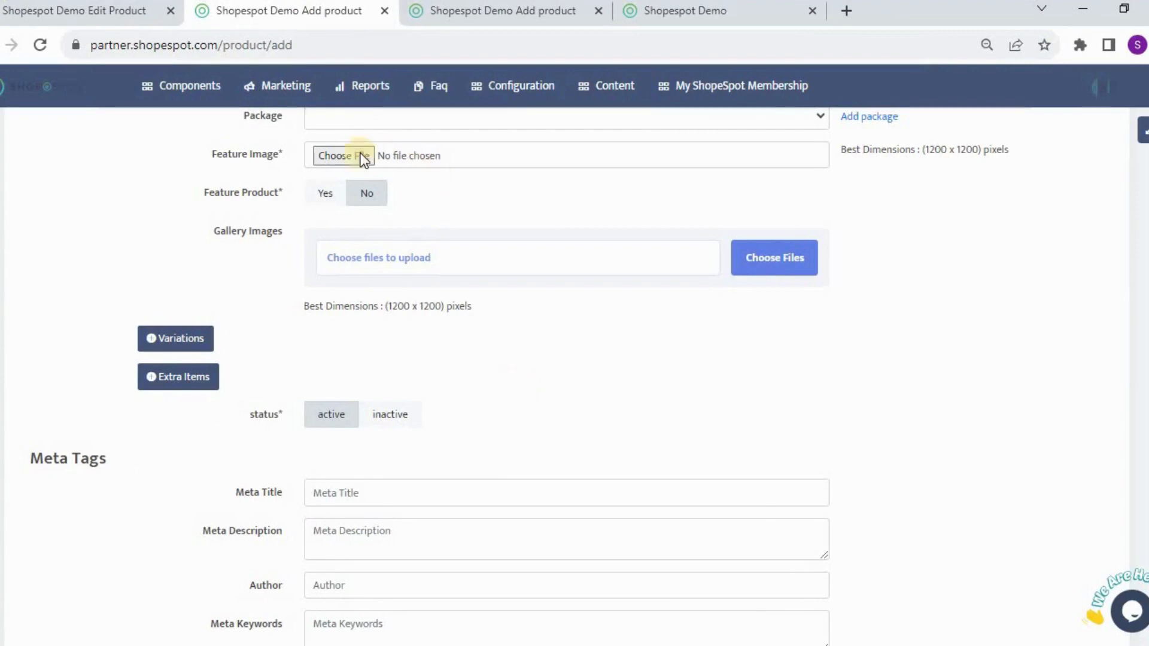
pyautogui.click(539, 11)
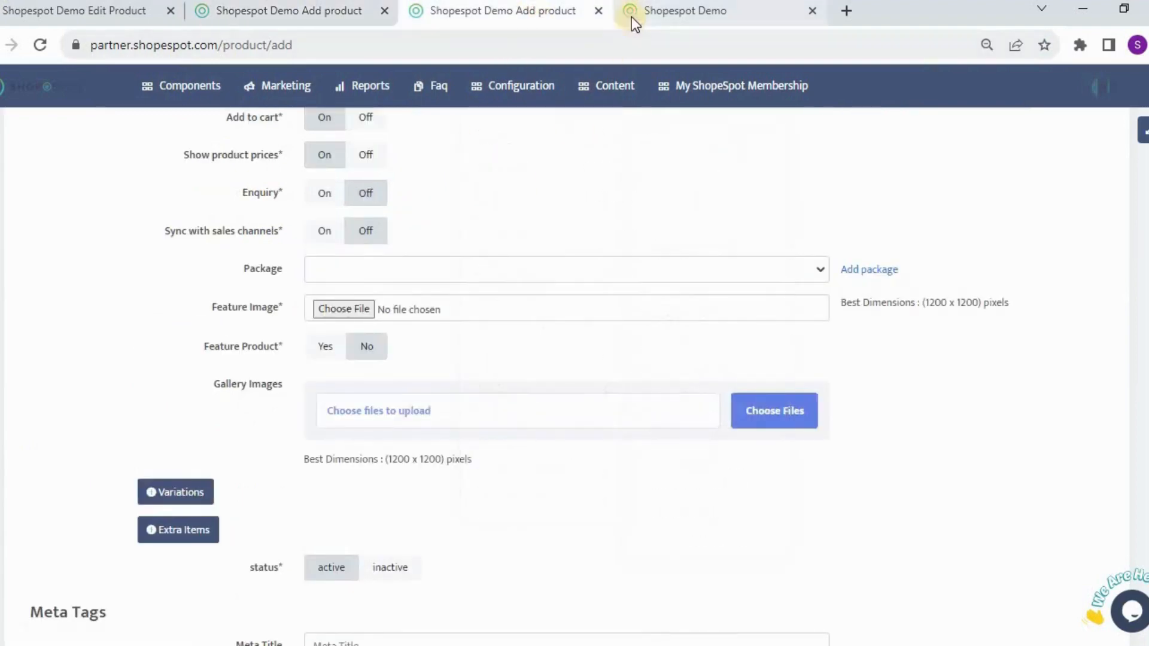
pyautogui.click(631, 17)
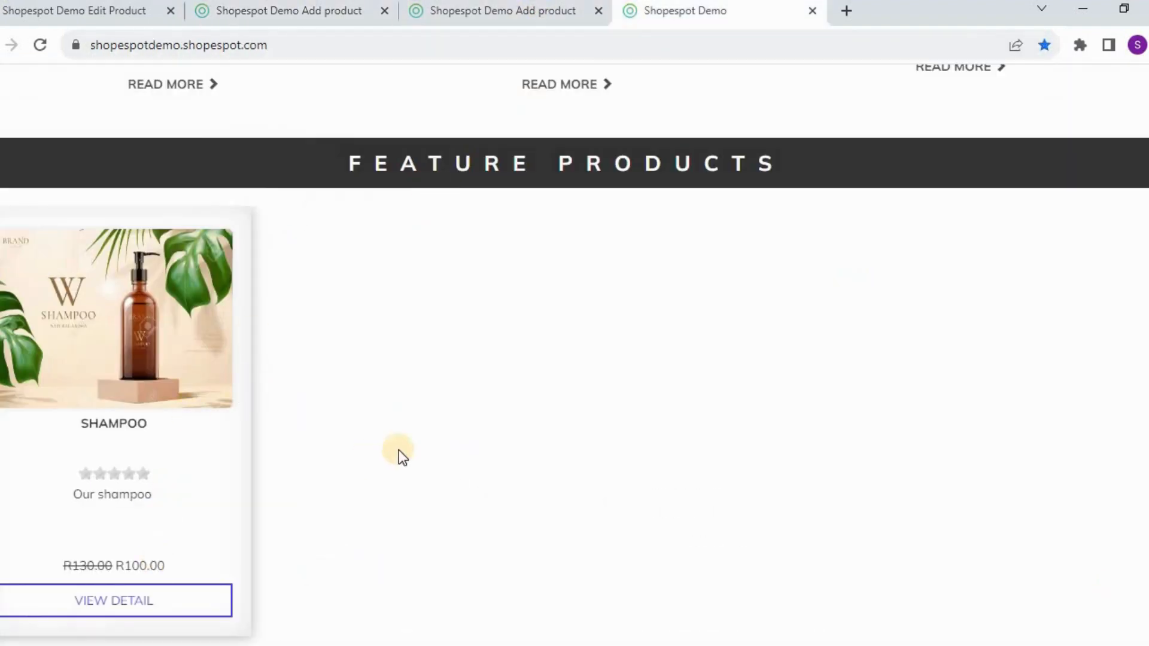
pyautogui.scroll(4, 397, 453)
pyautogui.scroll(-6, 382, 477)
pyautogui.click(119, 513)
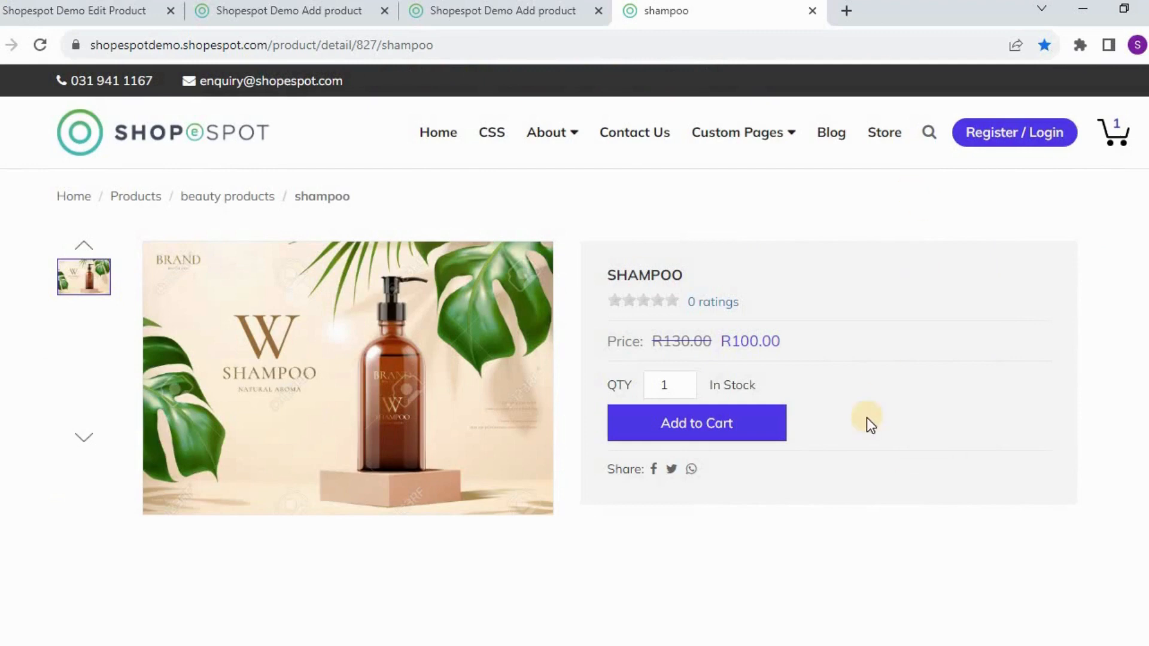
# Examine the Shampoo product page from its main image and thumbnail down to the description section.
pyautogui.scroll(-2, 864, 422)
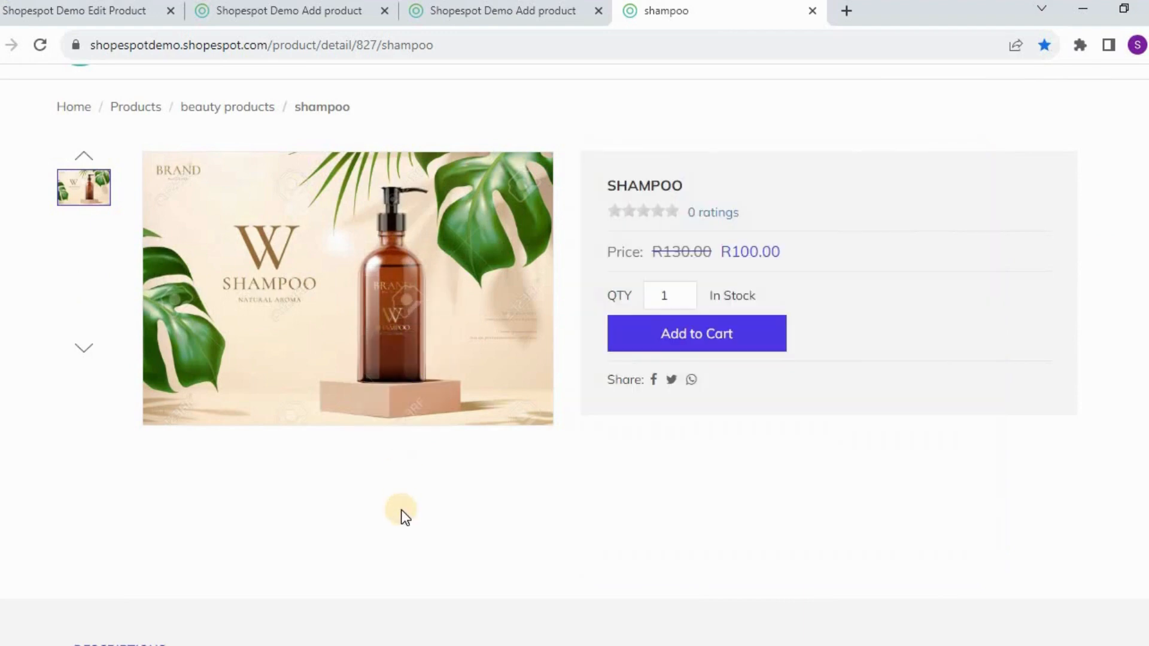
pyautogui.scroll(-3, 401, 510)
pyautogui.scroll(1, 402, 510)
pyautogui.scroll(2, 401, 510)
pyautogui.scroll(2, 58, 326)
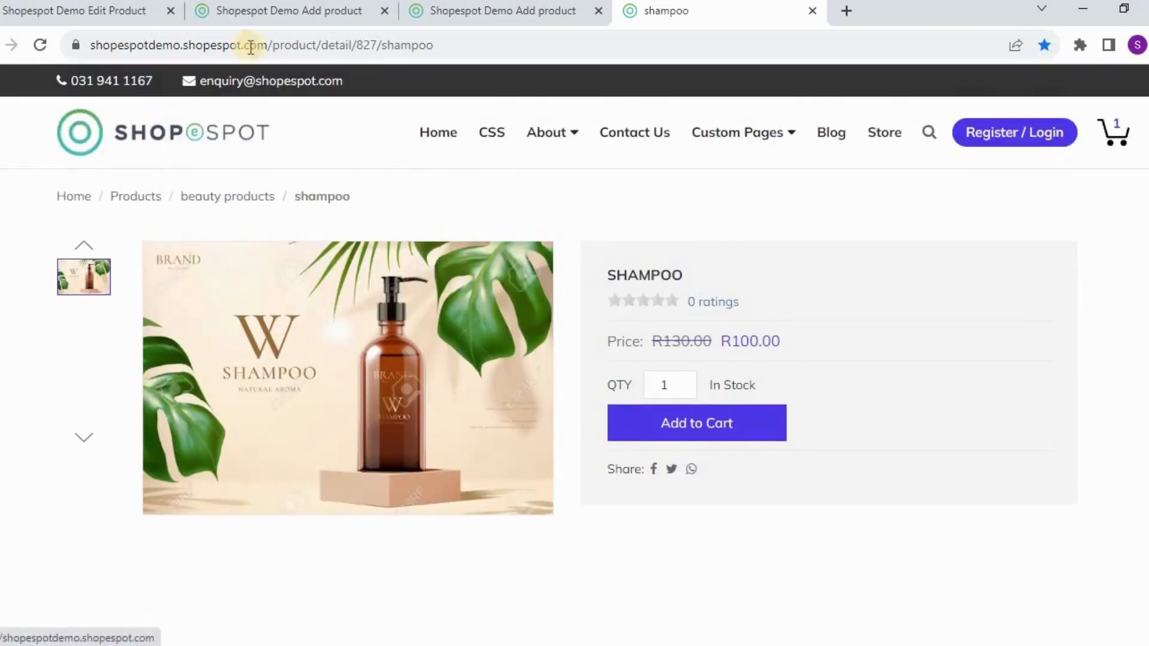
# Return to the partly filled product form and review its stock, display, image, status and meta tag settings.
pyautogui.click(280, 17)
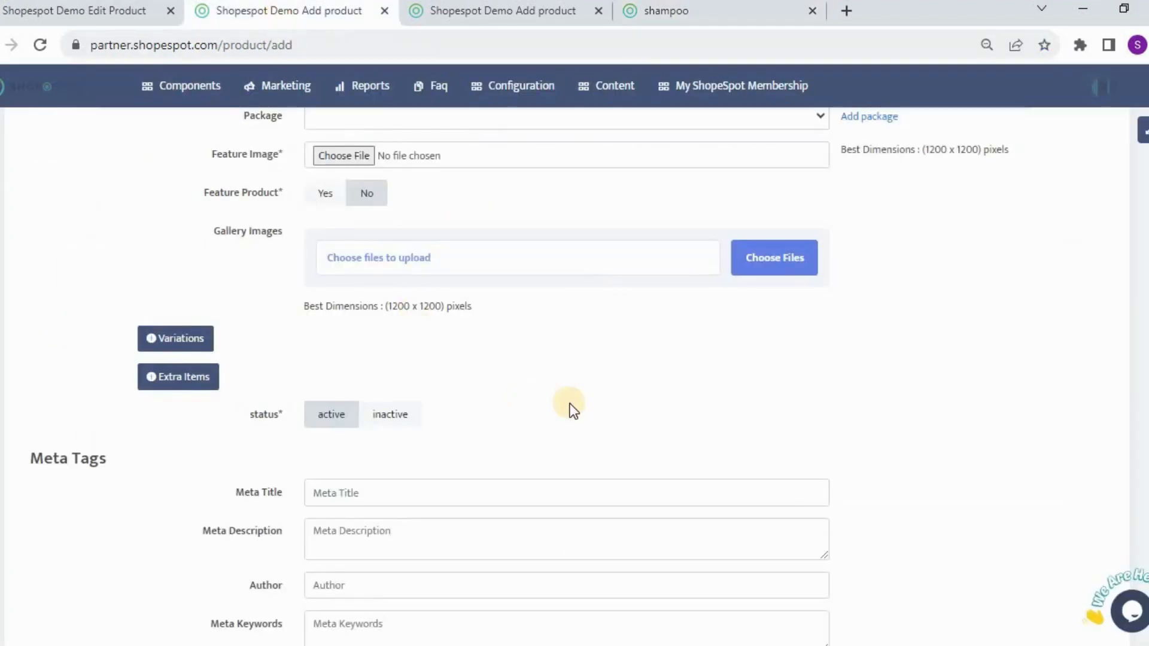
pyautogui.scroll(-2, 570, 404)
pyautogui.scroll(6, 569, 403)
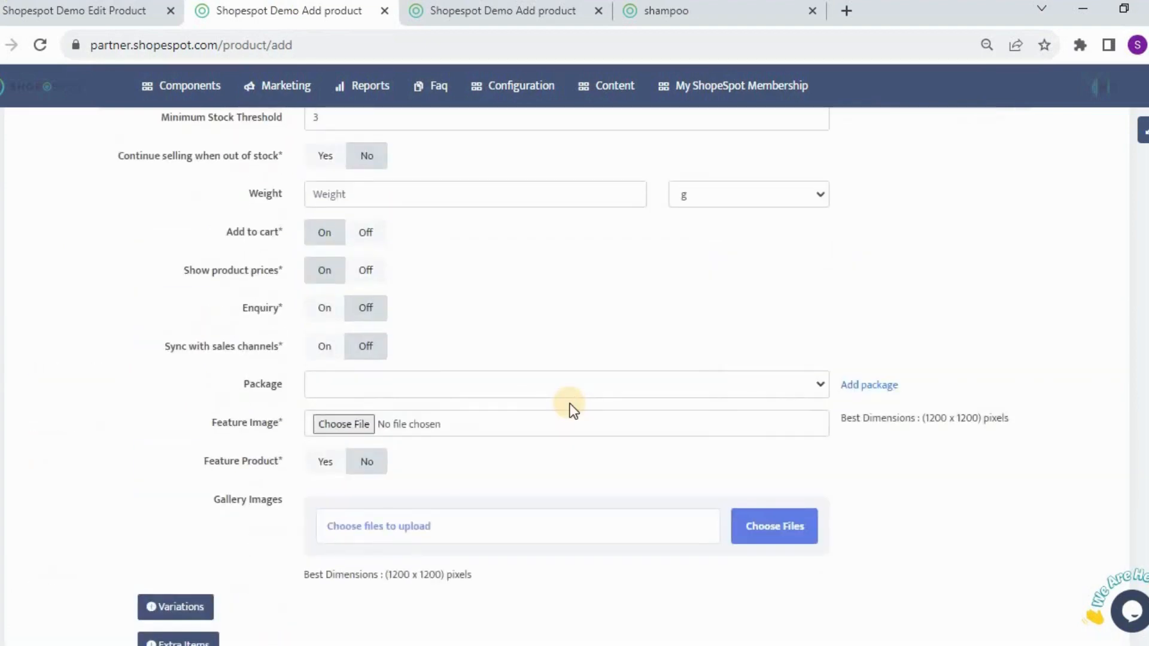
pyautogui.scroll(3, 570, 404)
pyautogui.scroll(-8, 569, 402)
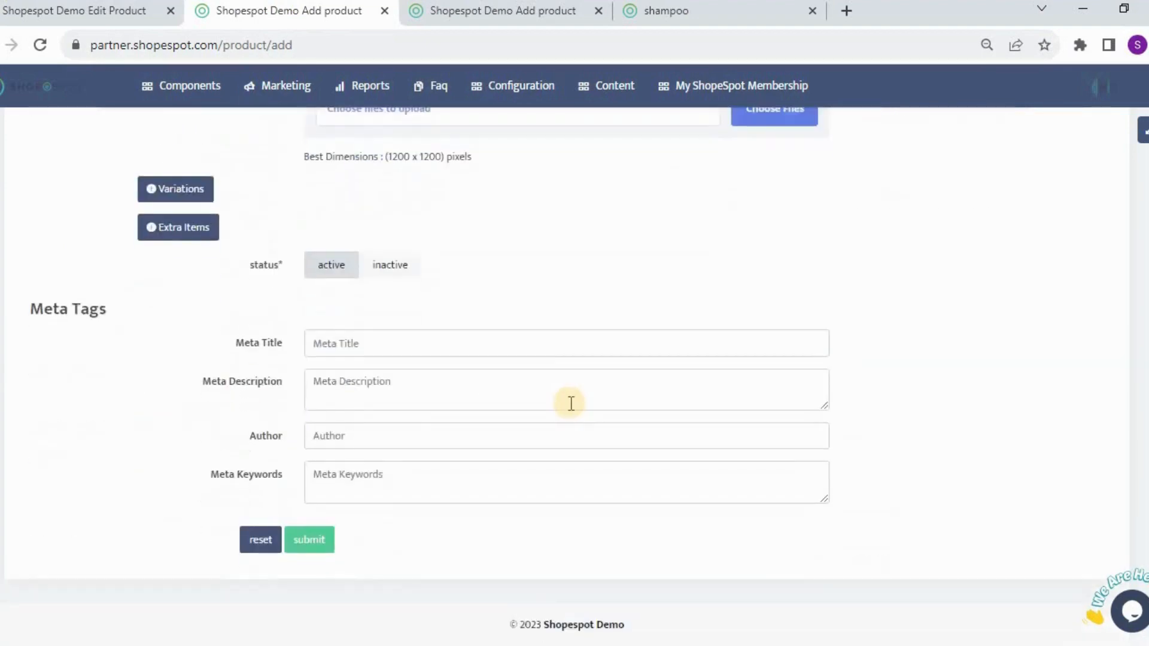
pyautogui.scroll(3, 570, 403)
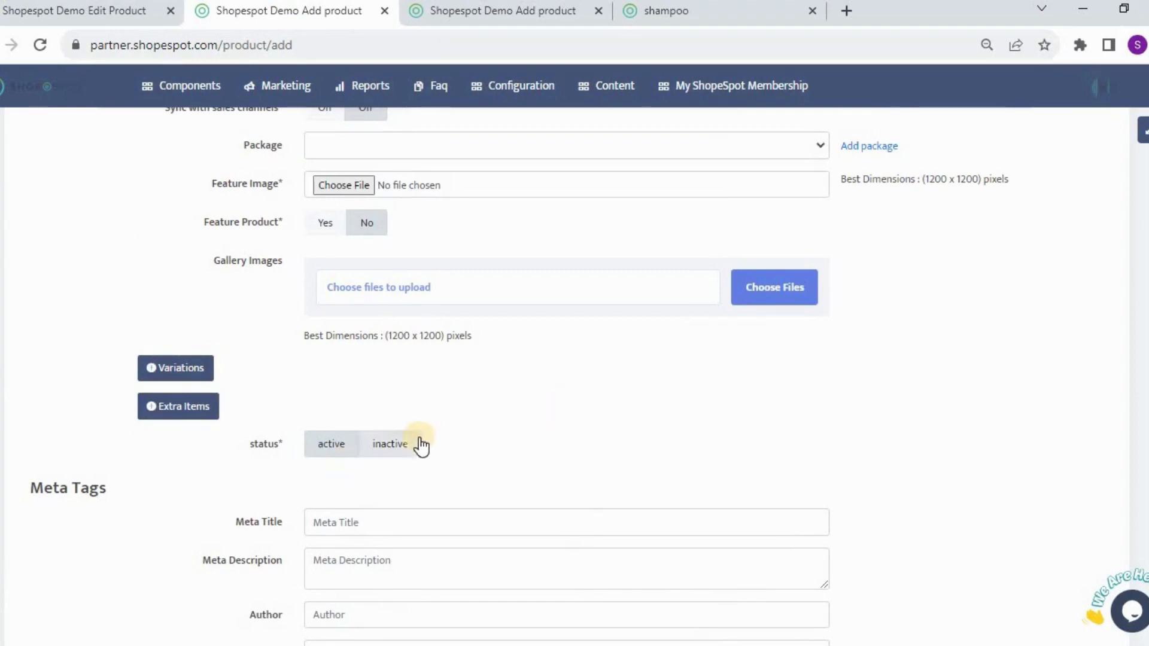
pyautogui.scroll(9, 360, 431)
pyautogui.scroll(-3, 252, 412)
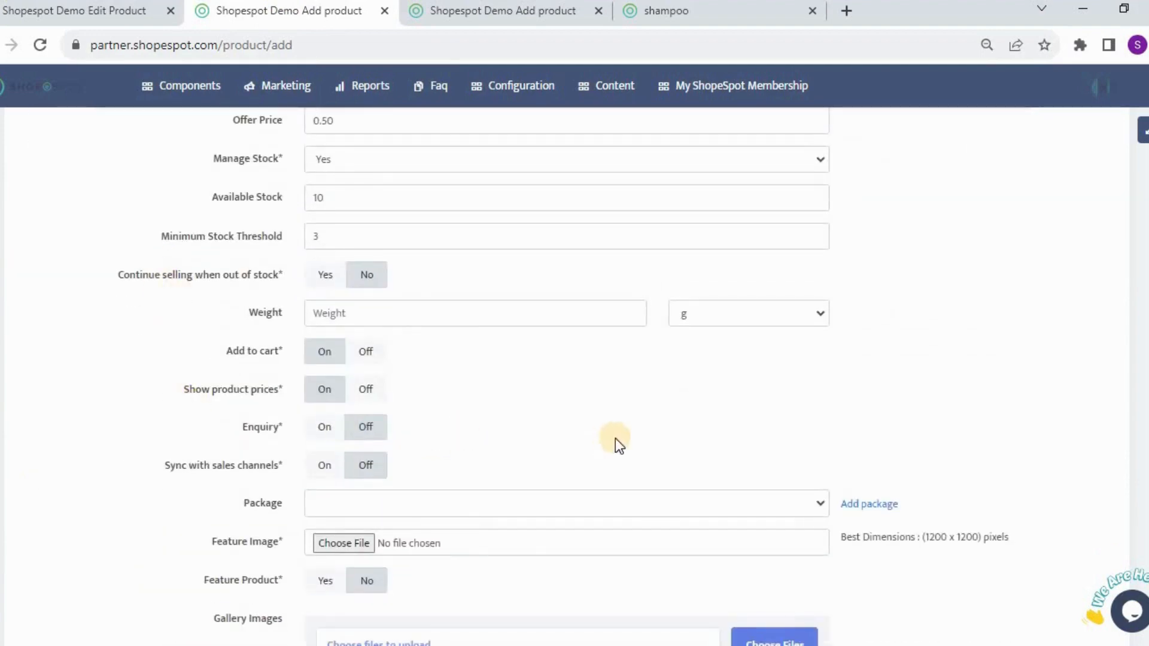
pyautogui.scroll(-4, 615, 438)
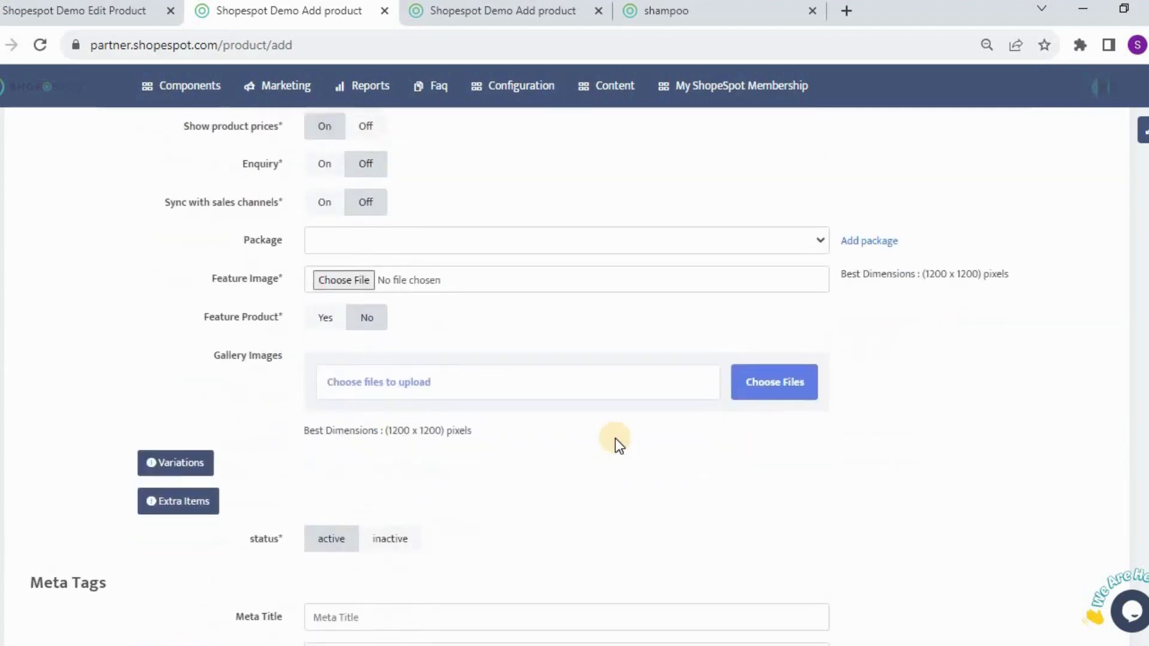
# Expand the product's Variations section and add a blank variation row.
pyautogui.scroll(3, 614, 438)
pyautogui.scroll(-5, 614, 438)
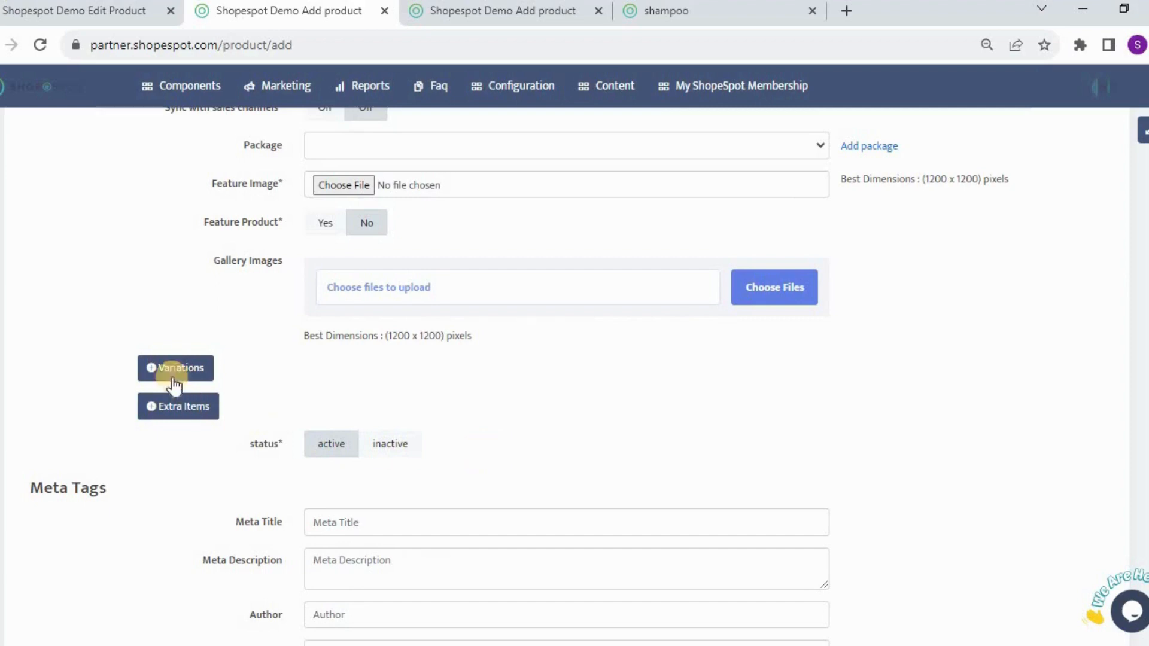
pyautogui.click(152, 371)
pyautogui.click(165, 409)
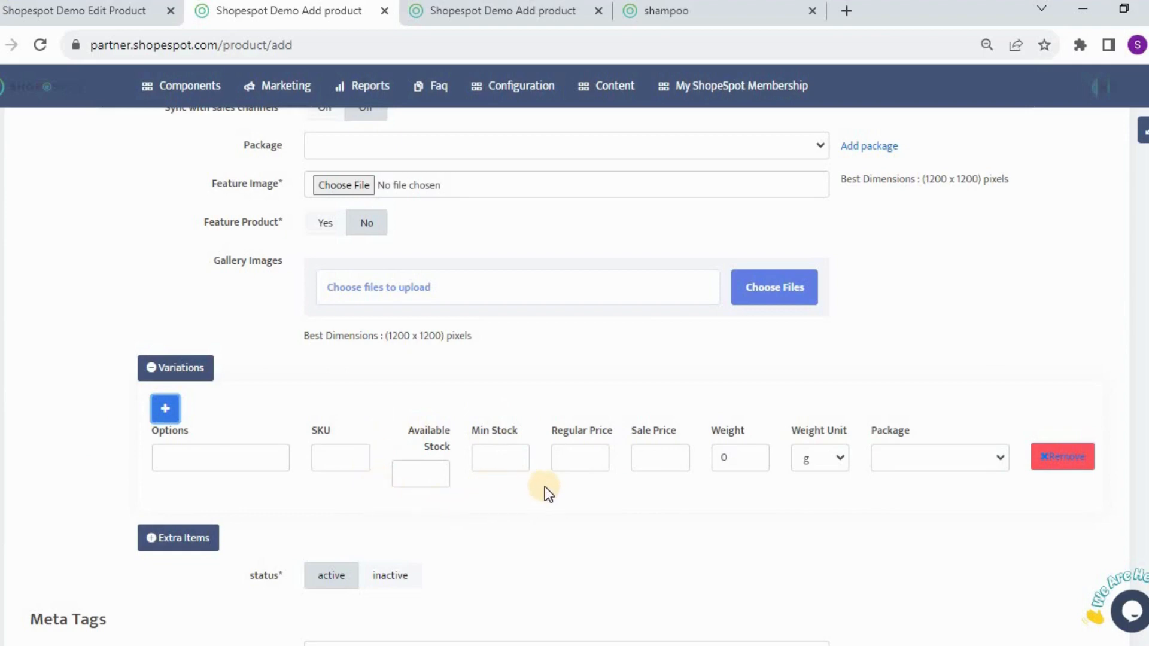
# Go to the storefront's Store page and open the details of the Cream1 product.
pyautogui.click(674, 13)
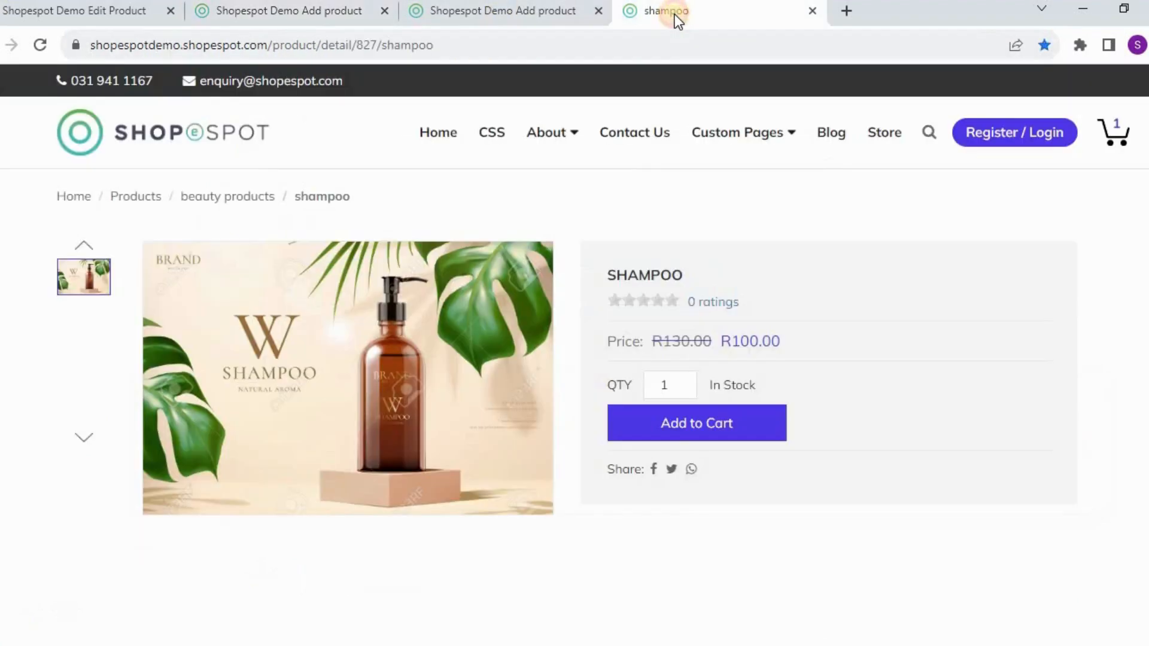
pyautogui.click(880, 131)
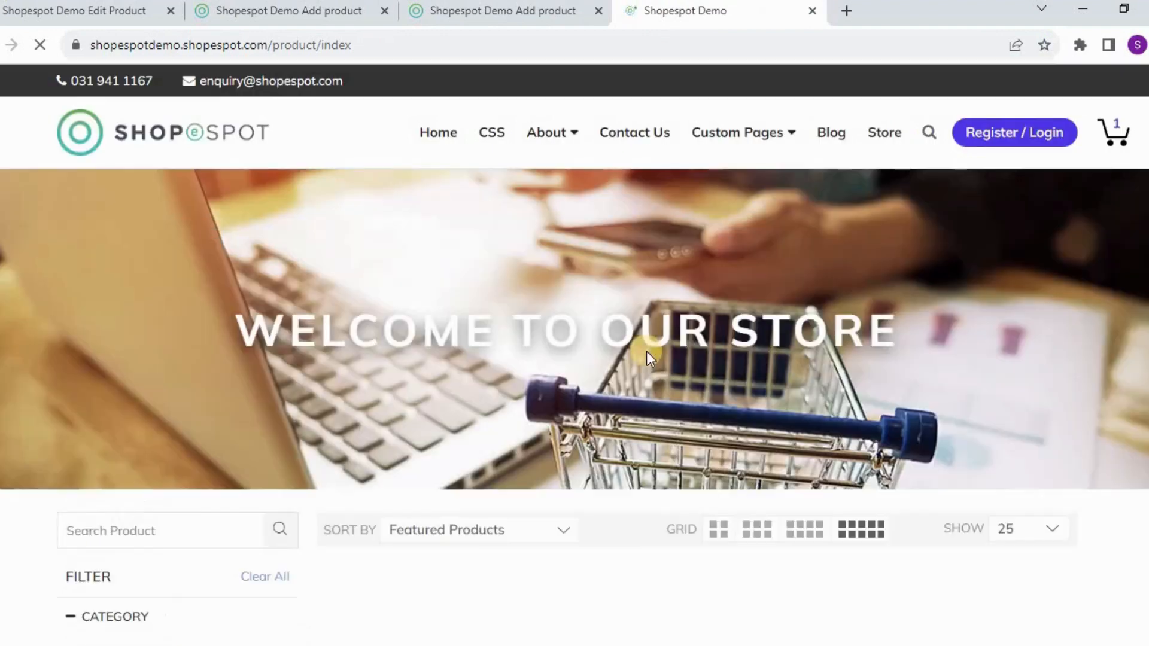
pyautogui.scroll(-6, 646, 351)
pyautogui.moveTo(577, 264)
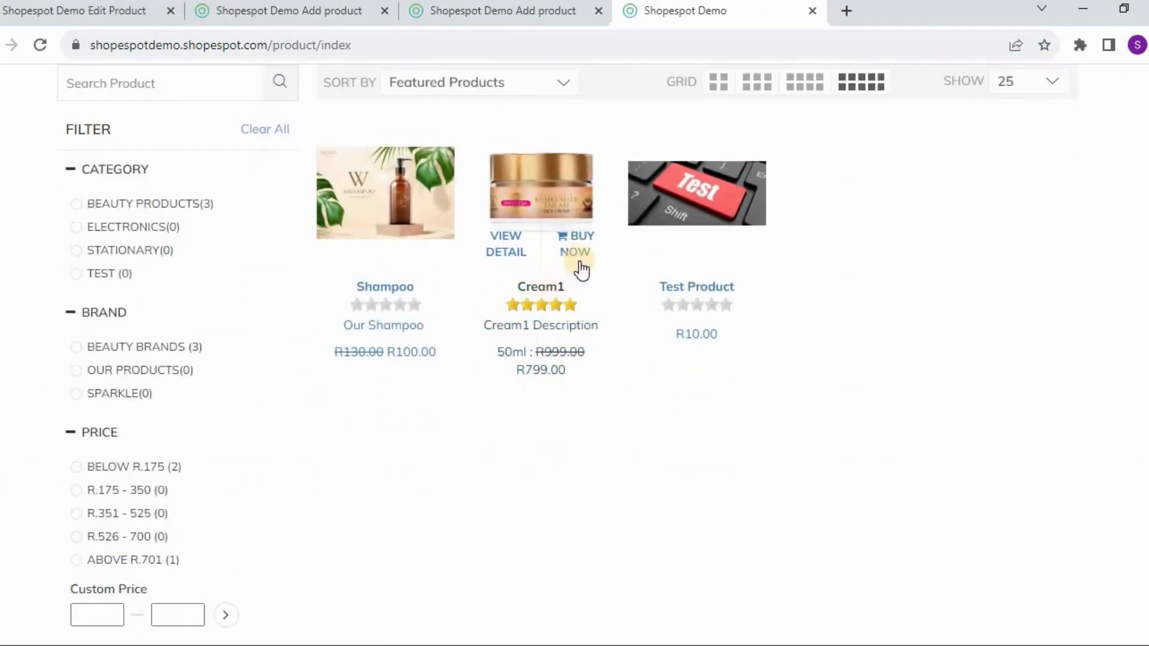
pyautogui.click(502, 251)
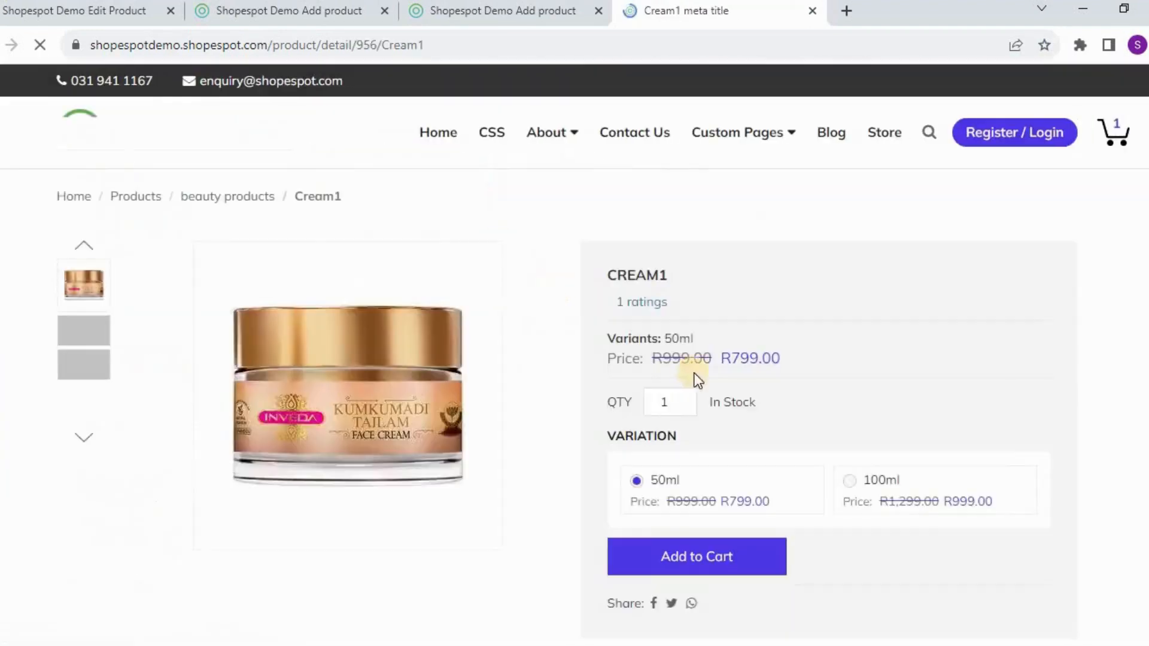
# Examine Cream1's 50ml and 100ml variations, description and review section.
pyautogui.scroll(-2, 681, 385)
pyautogui.click(681, 383)
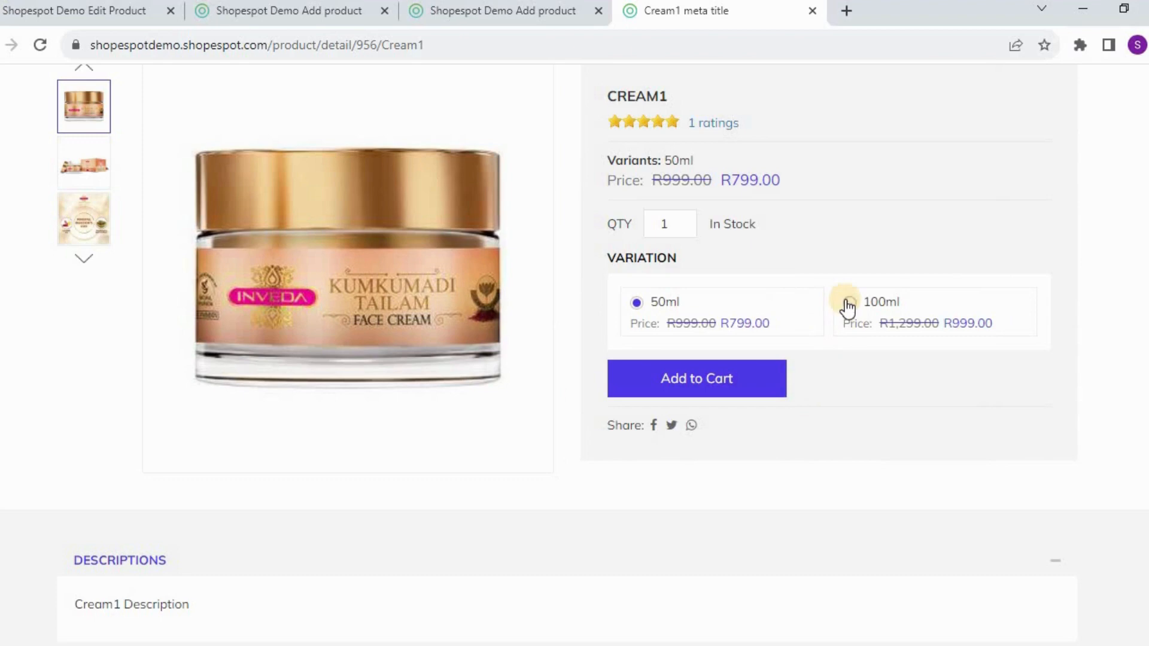
pyautogui.scroll(-5, 848, 308)
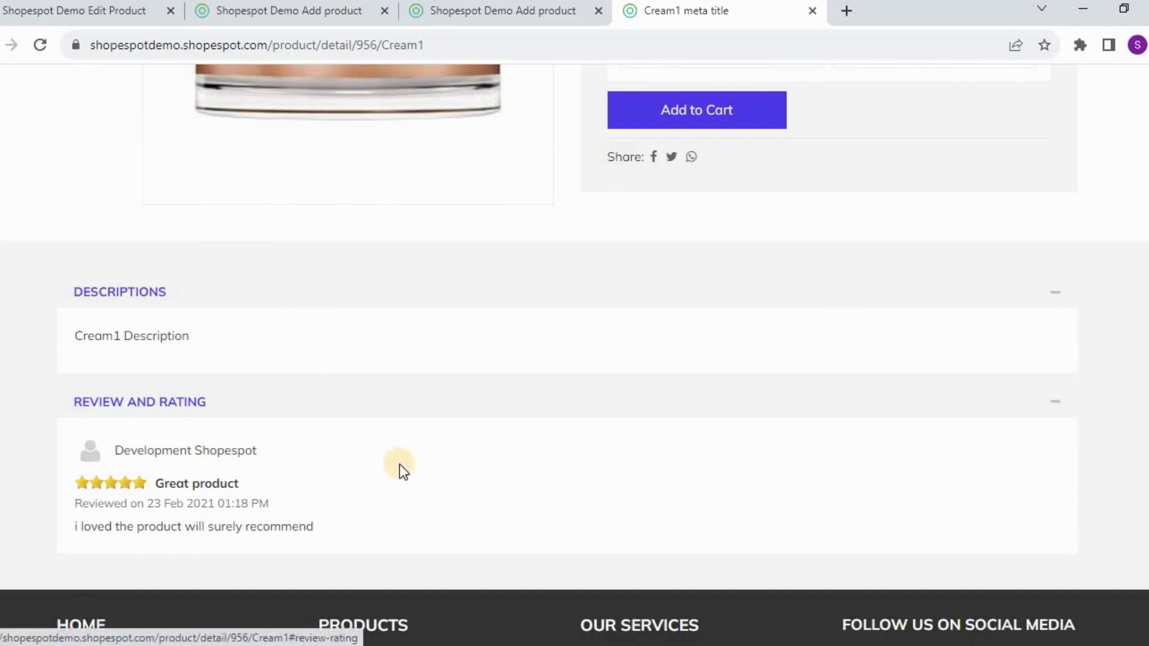
# Add an empty extra item group in the other, blank product form and remove it again.
pyautogui.click(495, 8)
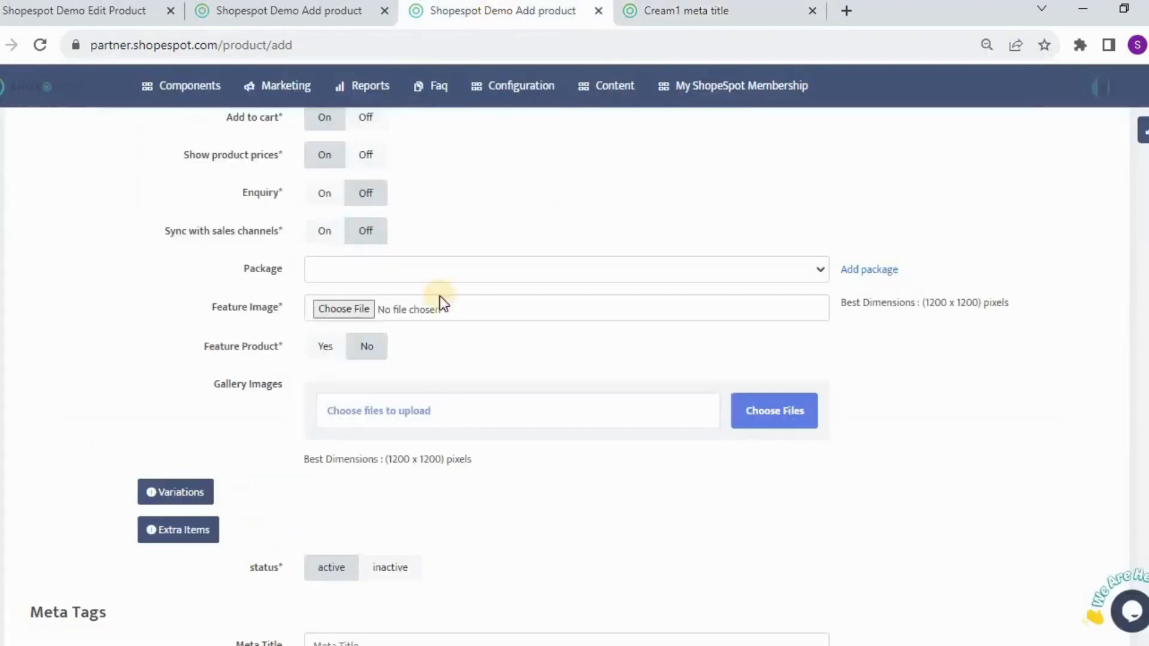
pyautogui.scroll(-1, 466, 438)
pyautogui.scroll(-2, 462, 433)
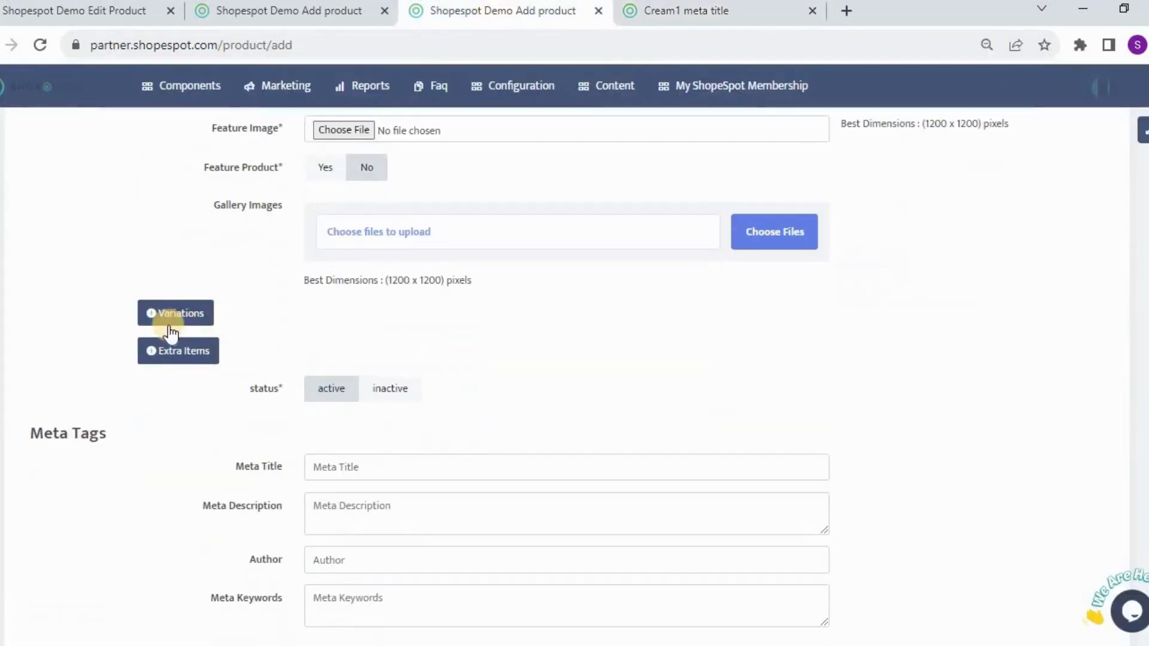
pyautogui.click(155, 355)
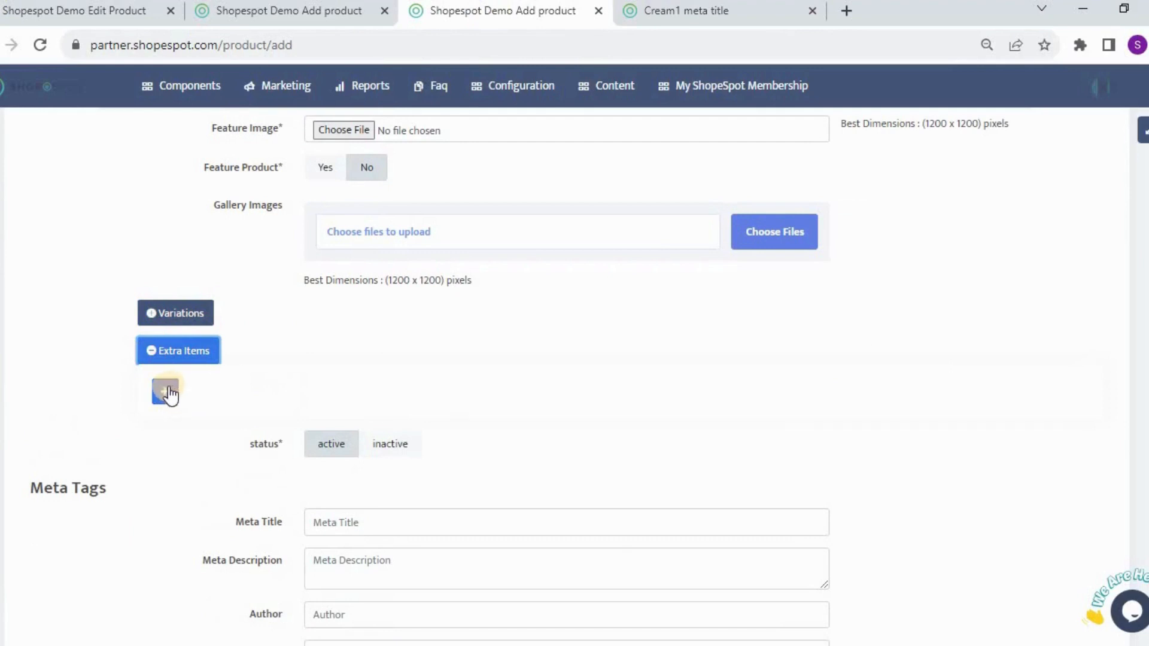
pyautogui.click(169, 396)
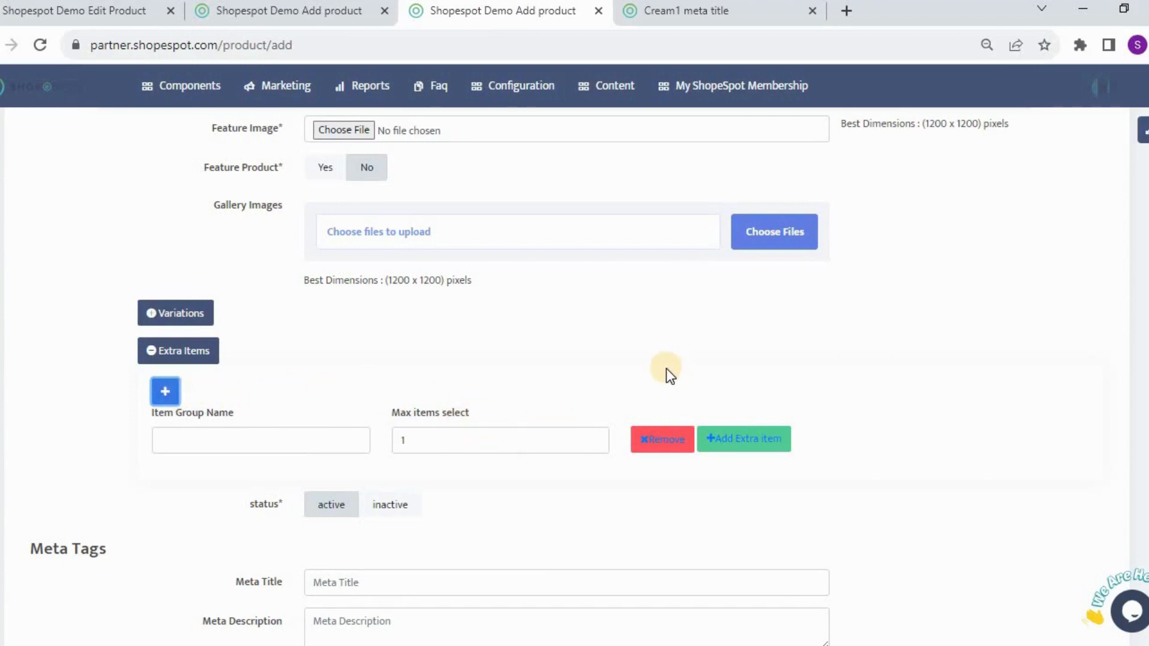
pyautogui.click(653, 446)
# Turn on Sync with sales channels for the product in the blank form.
pyautogui.scroll(-3, 520, 399)
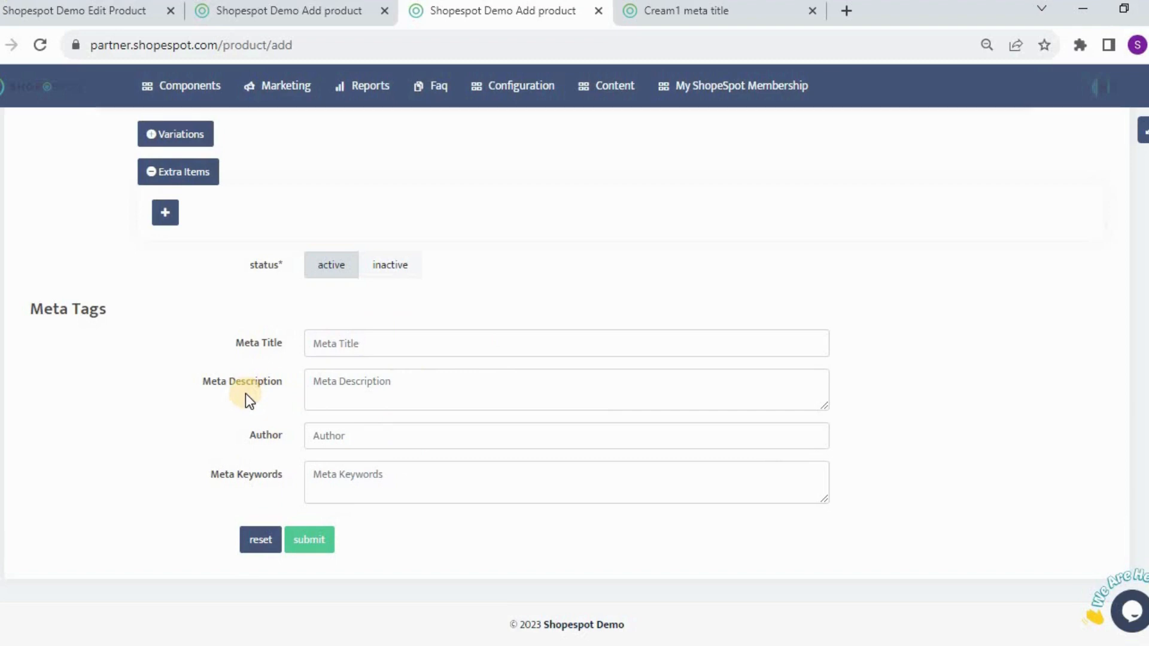
pyautogui.scroll(15, 245, 393)
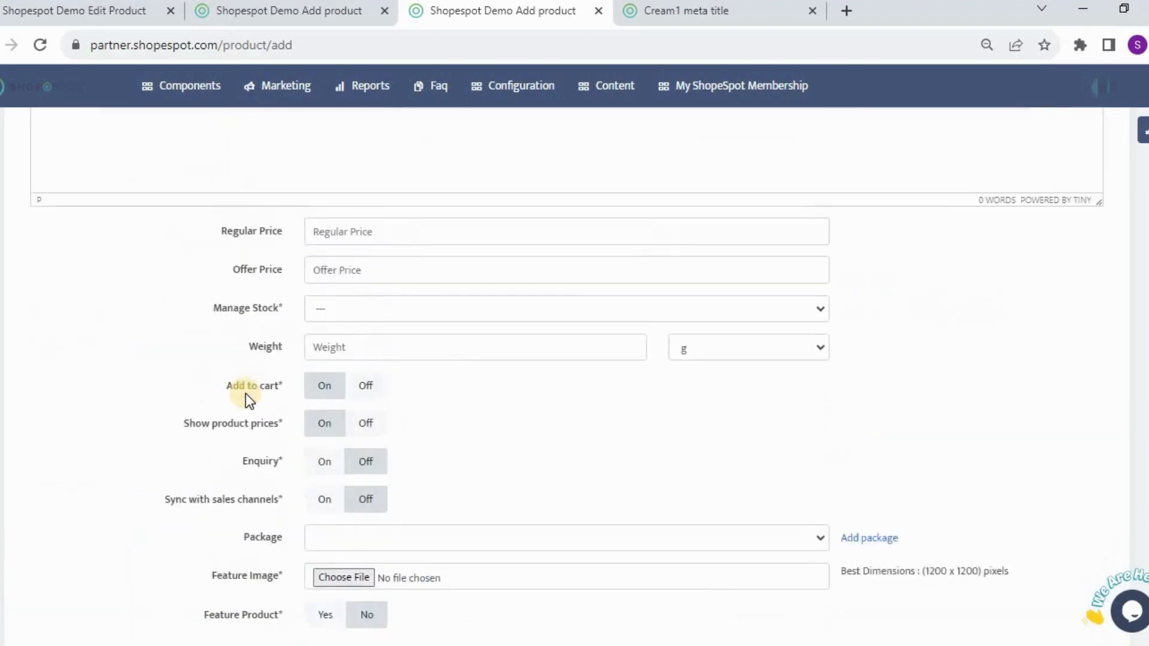
pyautogui.scroll(8, 245, 393)
pyautogui.scroll(-12, 248, 398)
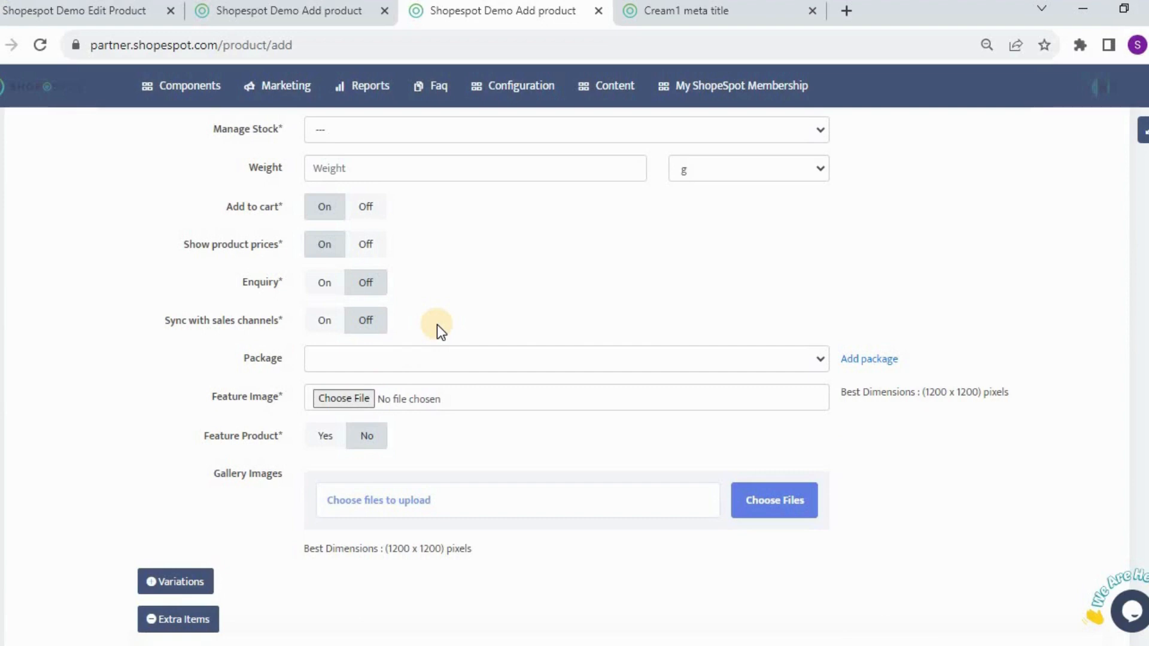
pyautogui.click(321, 321)
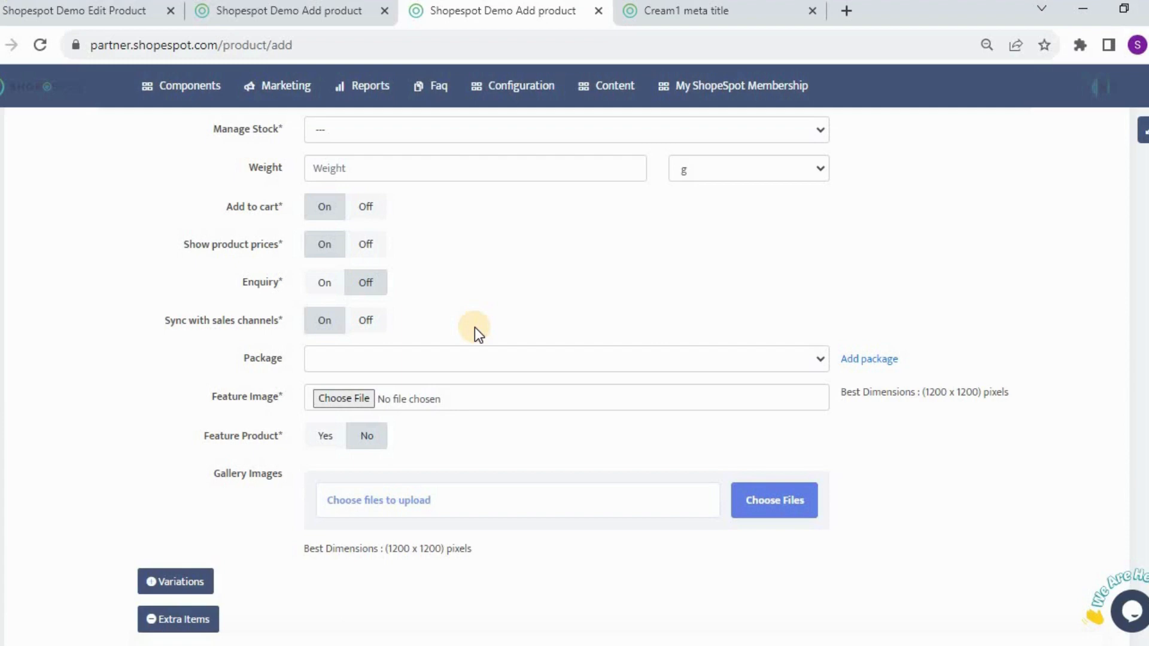
# Review the remaining form settings down to the meta tags and bring up the options for managing products.
pyautogui.scroll(-3, 475, 328)
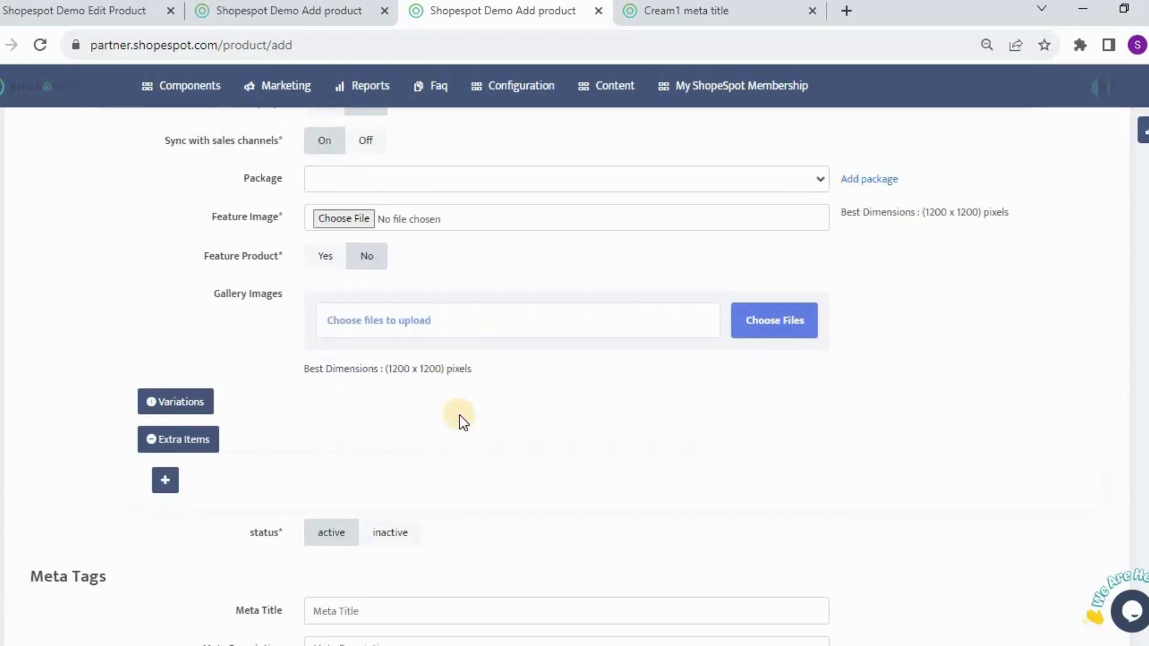
pyautogui.scroll(-5, 463, 422)
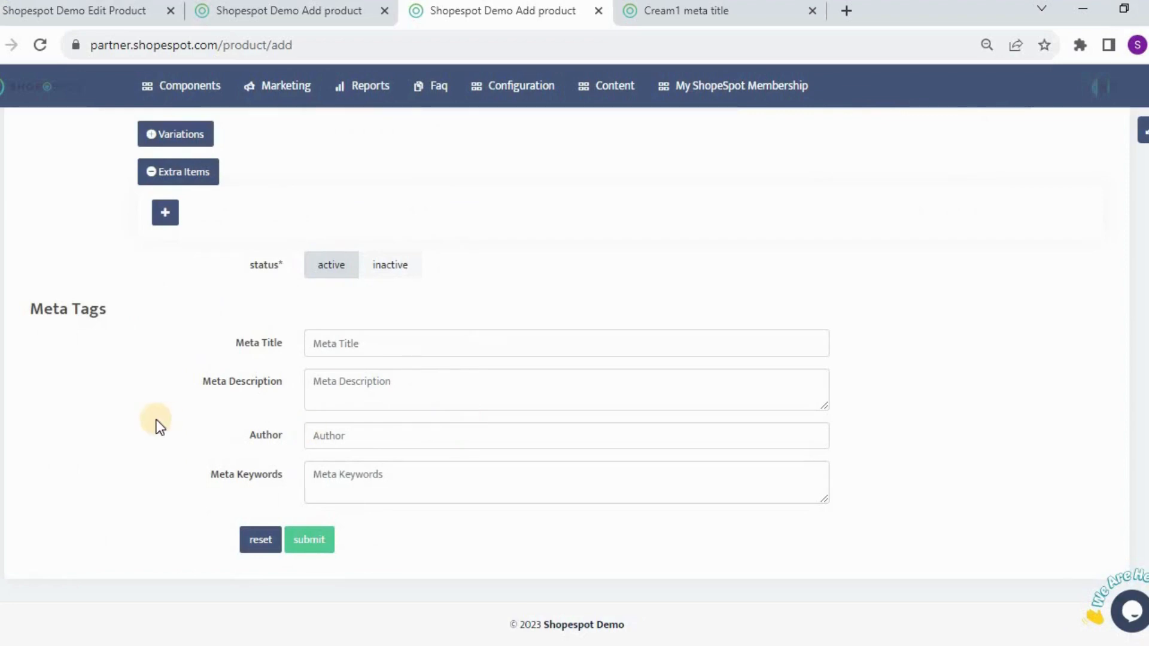
pyautogui.scroll(15, 153, 415)
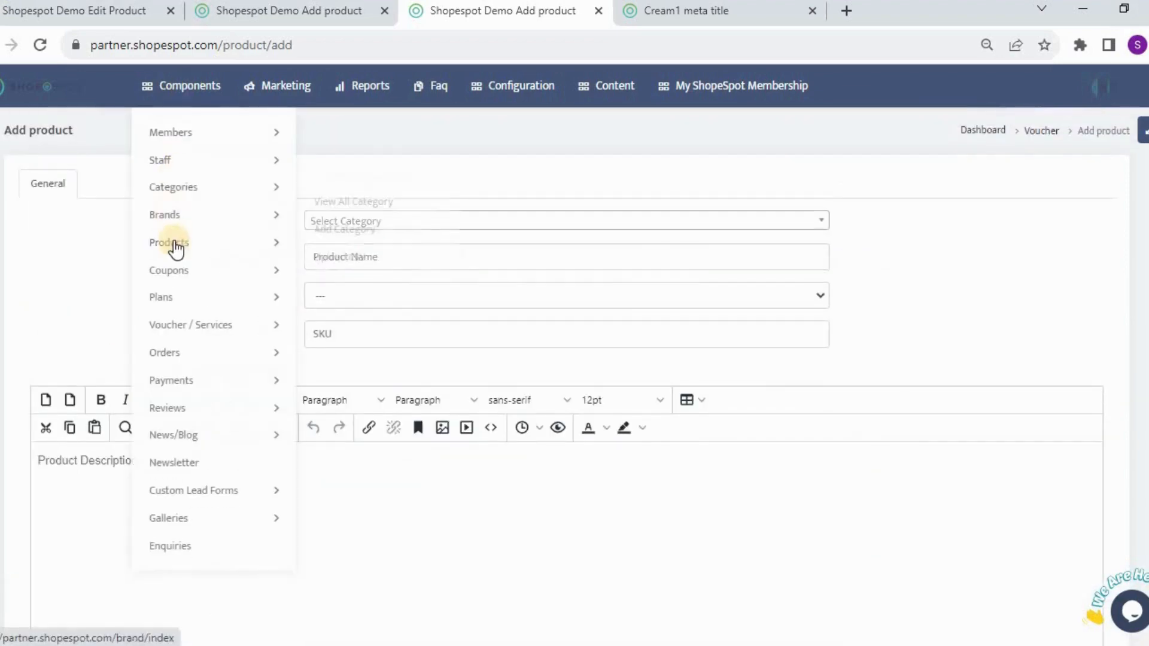
pyautogui.moveTo(177, 251)
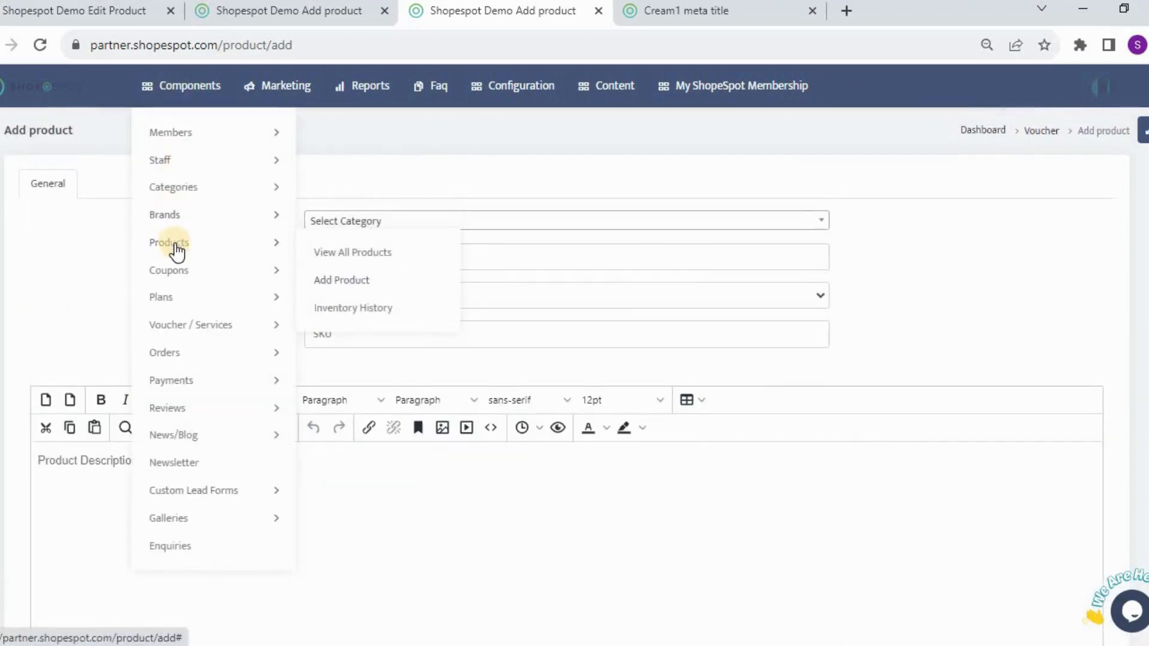